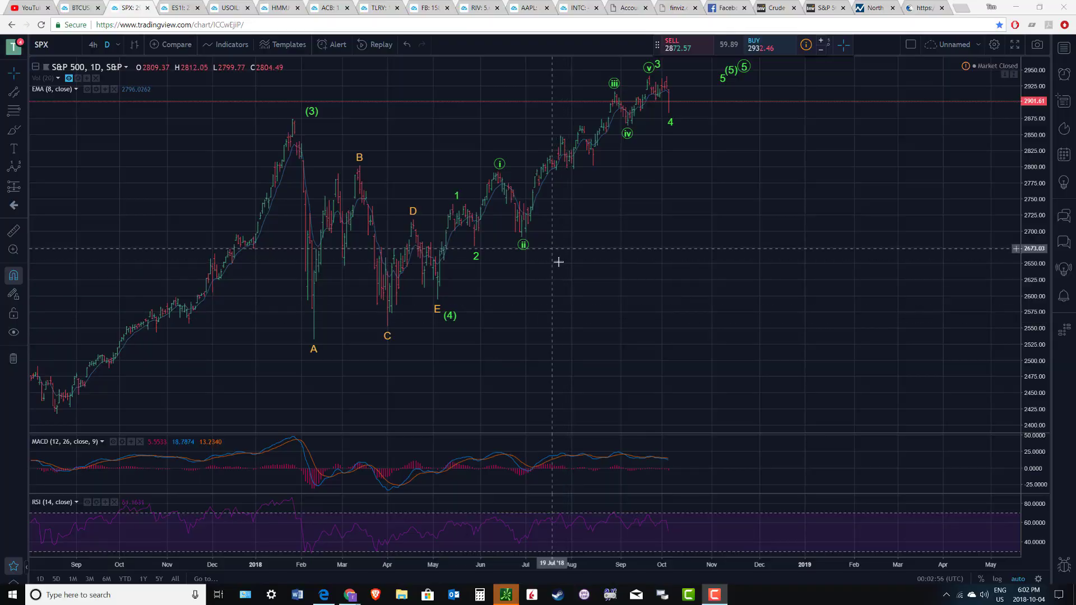
Inspect the style settings of the circled wave 5 label without changing them
left_click_drag(558, 263, 470, 257)
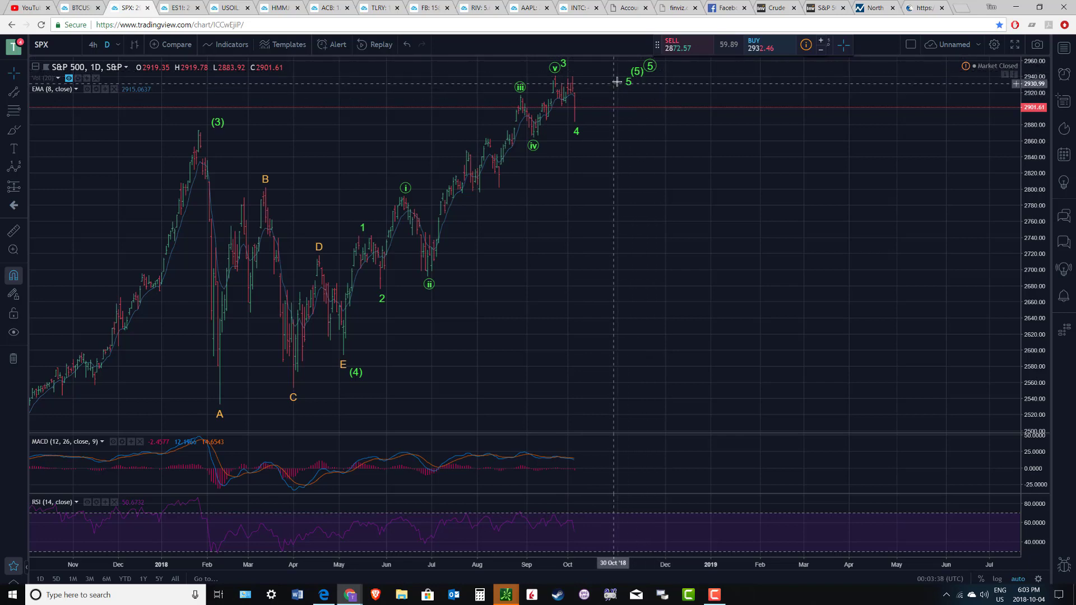
right_click(652, 72)
left_click(691, 259)
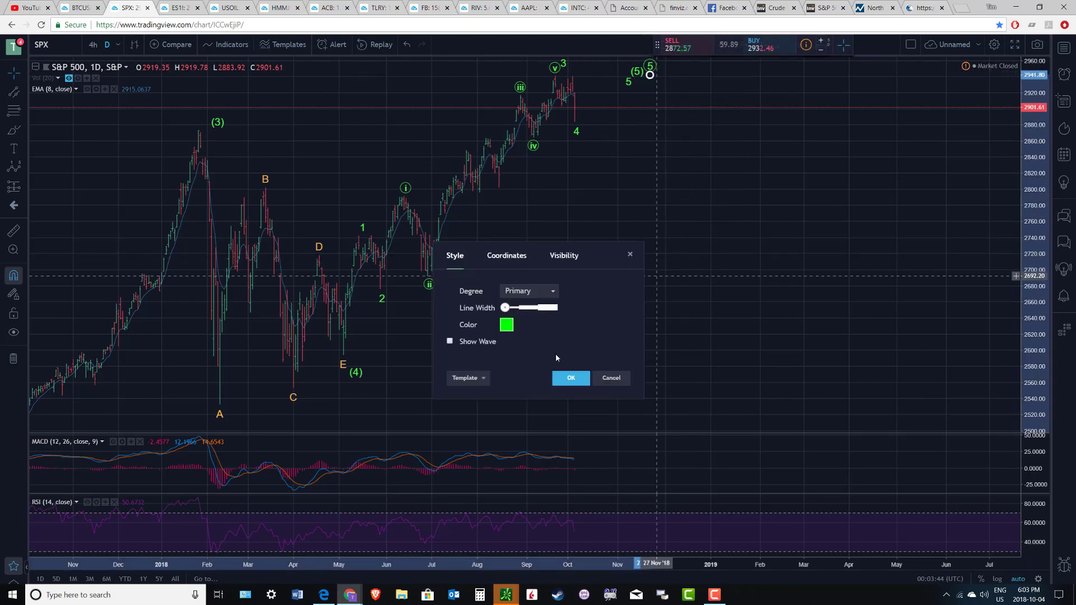
left_click(612, 378)
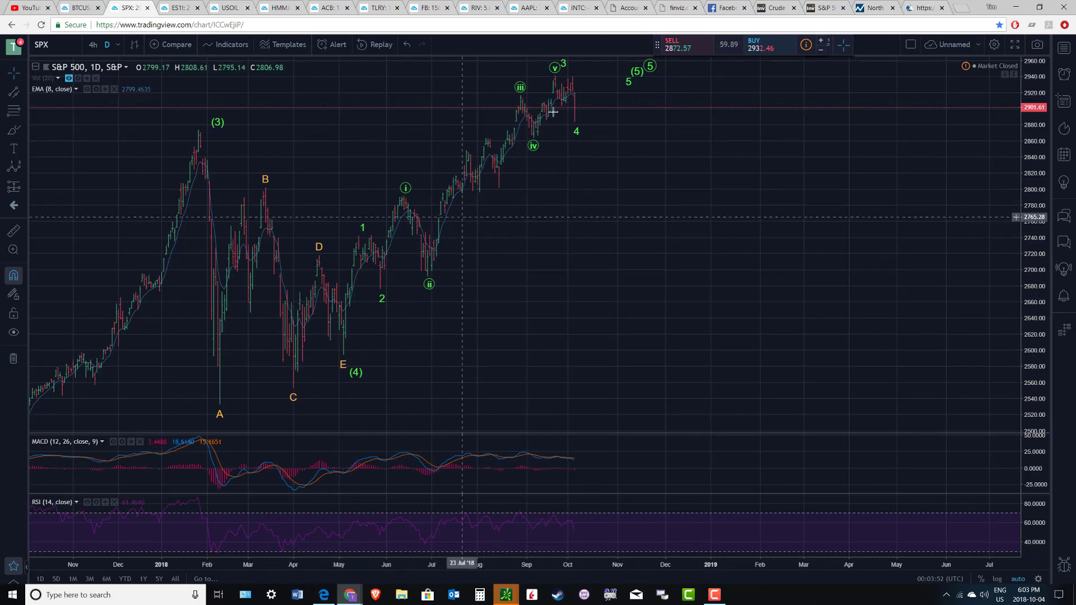
Switch the S&P 500 chart to the 1 hour interval
left_click(118, 45)
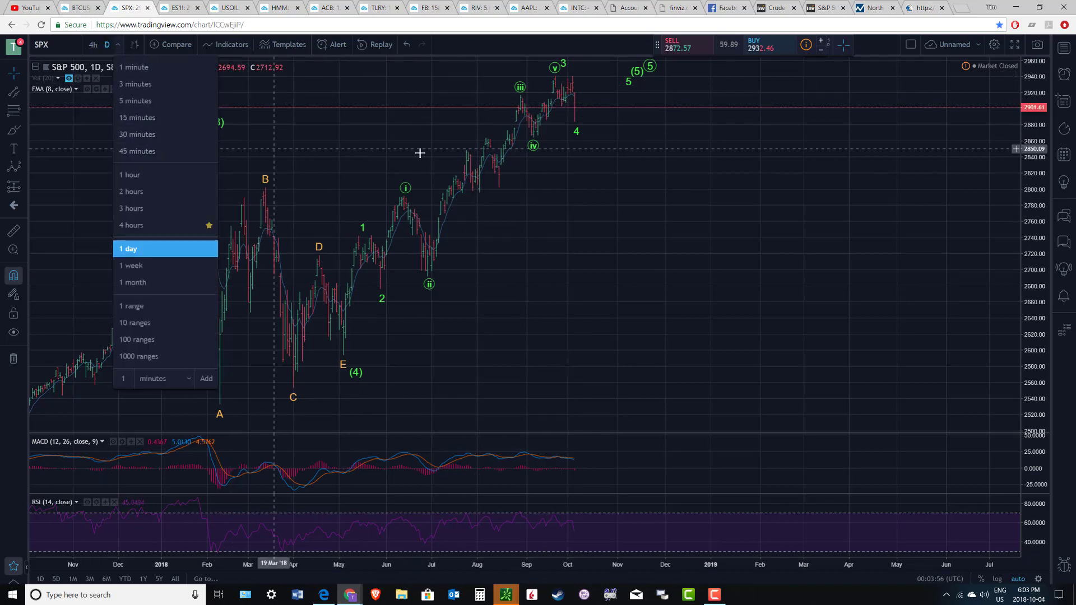
left_click(156, 175)
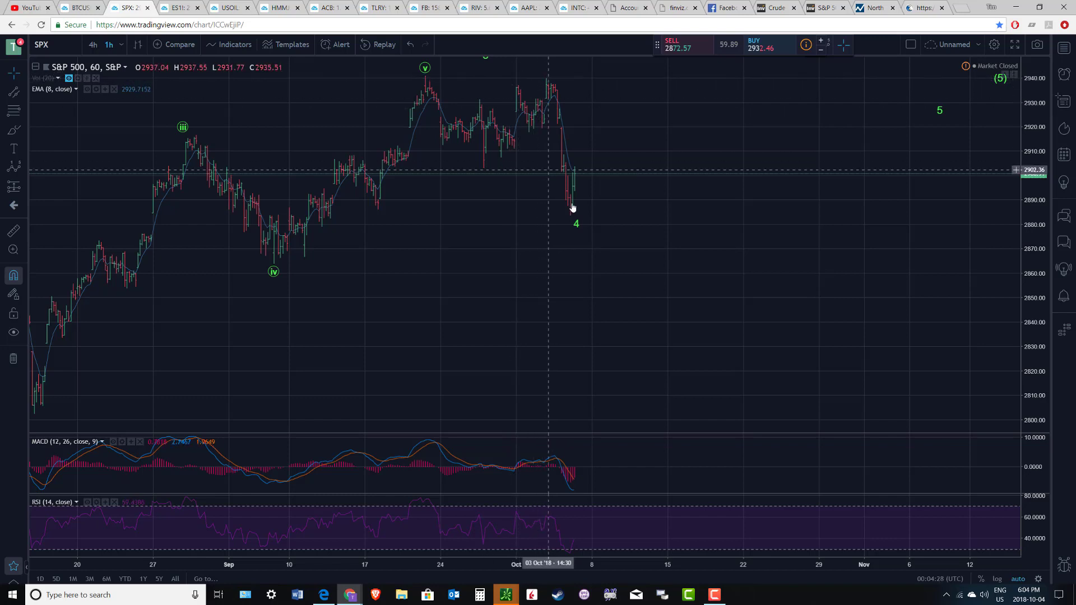
left_click_drag(463, 220, 437, 214)
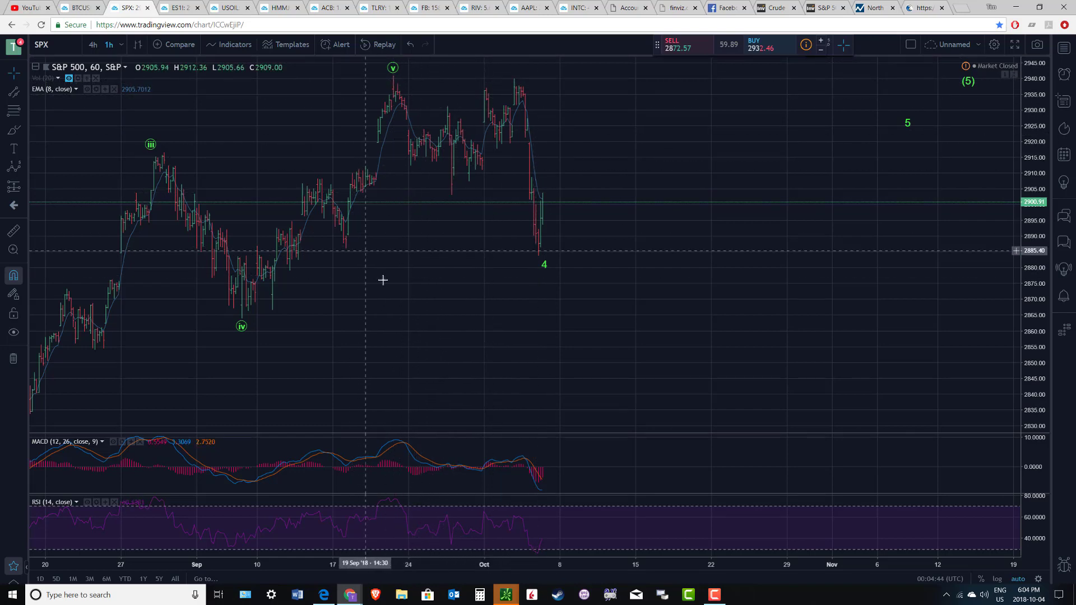
scroll(419, 313, "down", 1)
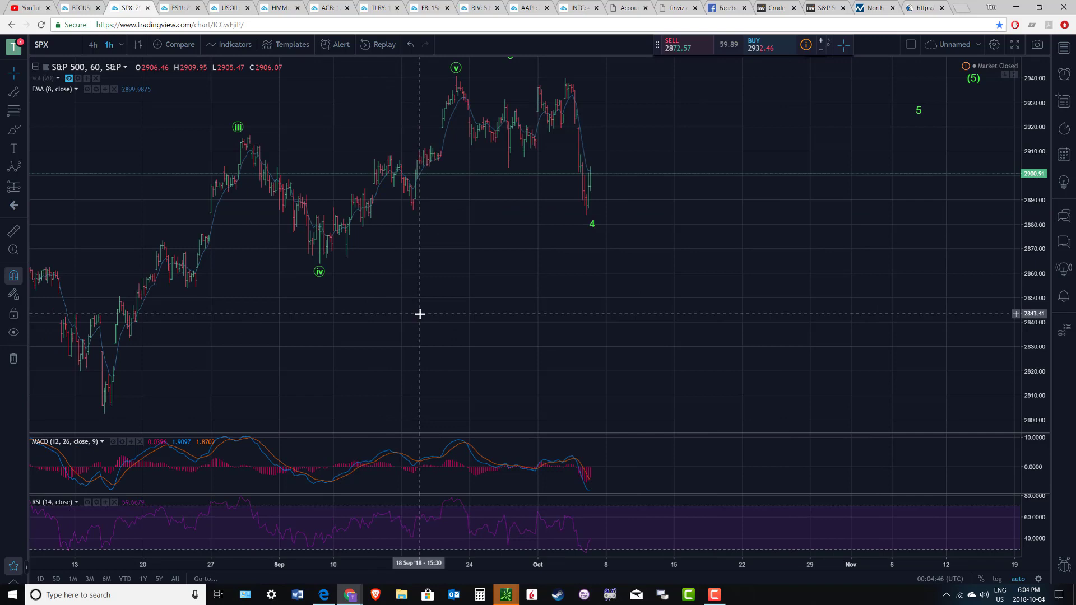
scroll(420, 313, "up", 1)
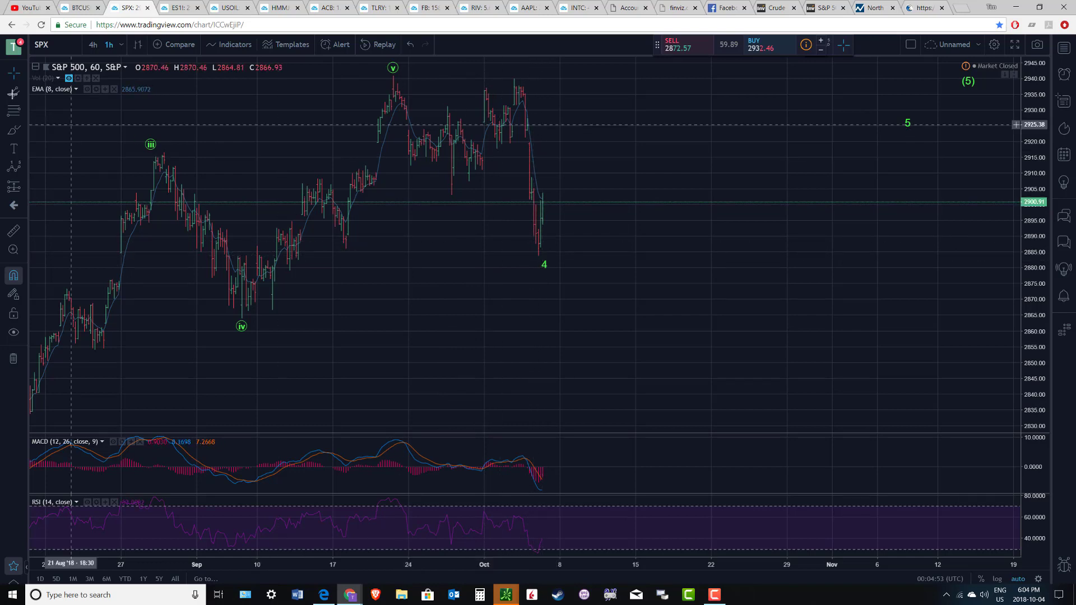
Draw a parallel channel from the 21 Sep high to the 3 Oct high, with its lower line through the 26 Sep low
left_click(14, 92)
left_click(50, 282)
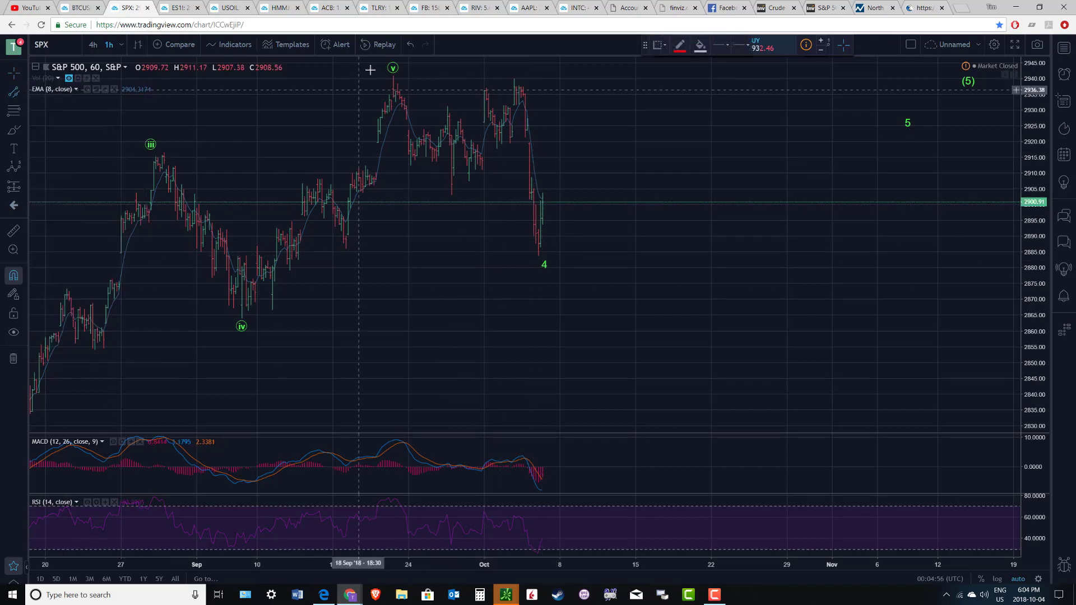
left_click(398, 70)
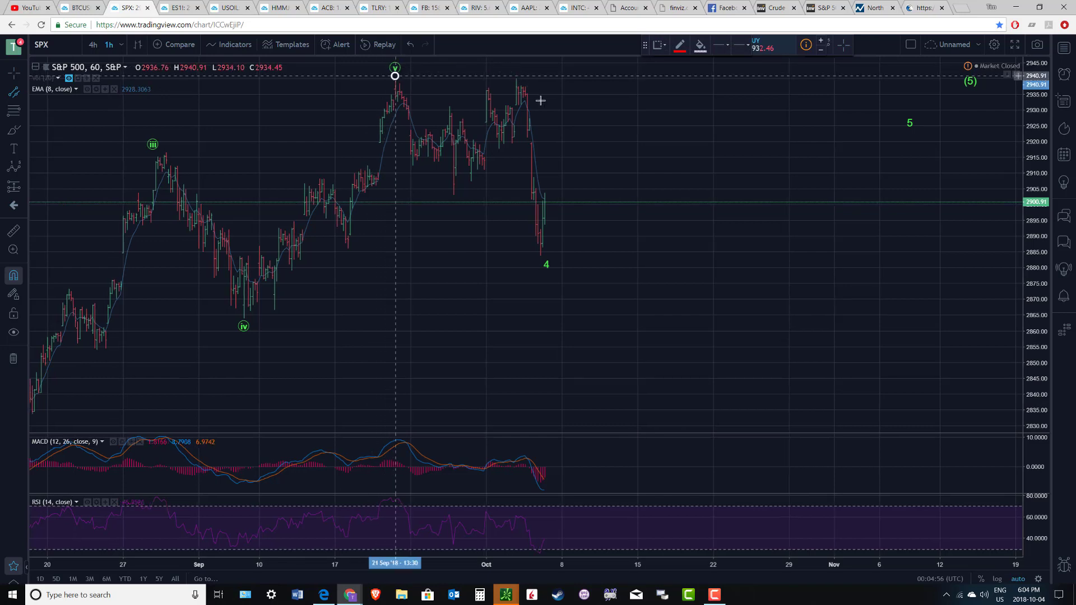
left_click(517, 75)
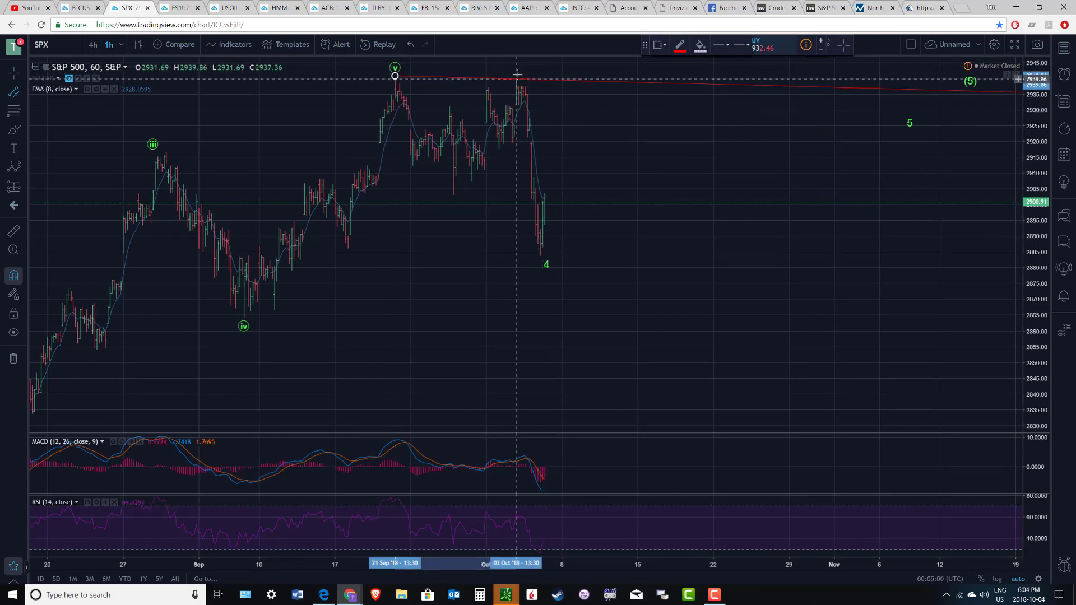
left_click(455, 194)
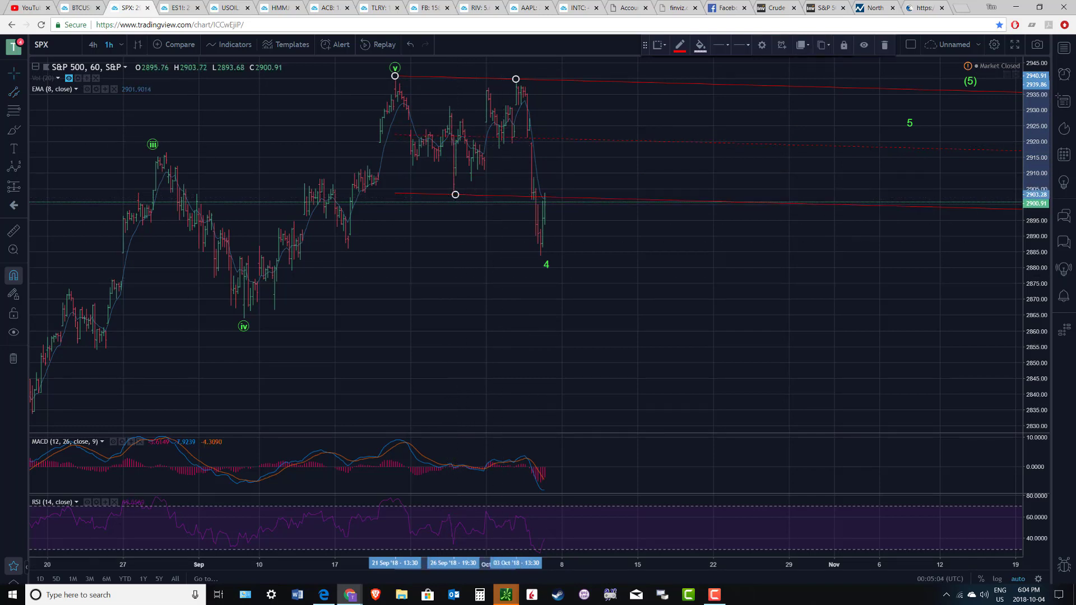
left_click(22, 94)
left_click(23, 75)
left_click(58, 82)
left_click(527, 244)
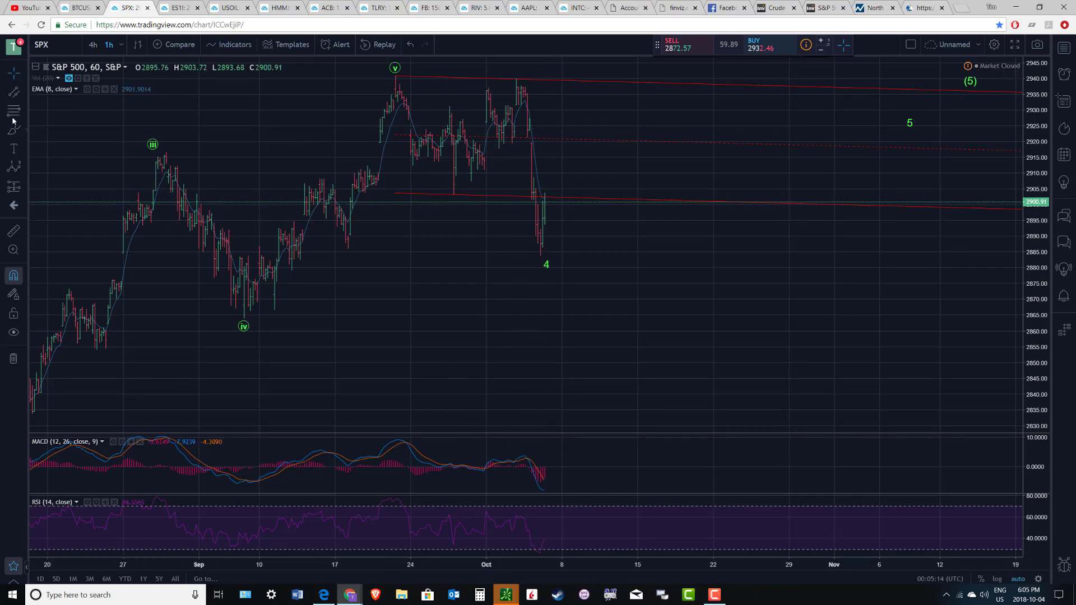
Add a Trend-Based Fib Extension from the 21 Sep high to the 26 Sep low, projected from the 3 Oct high
left_click(9, 91)
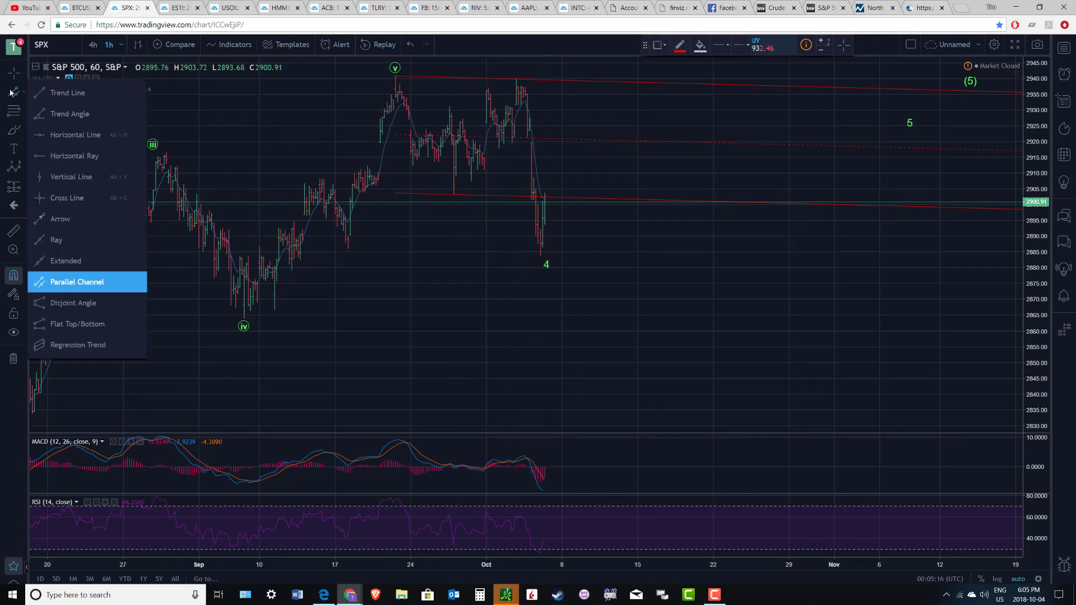
left_click(19, 167)
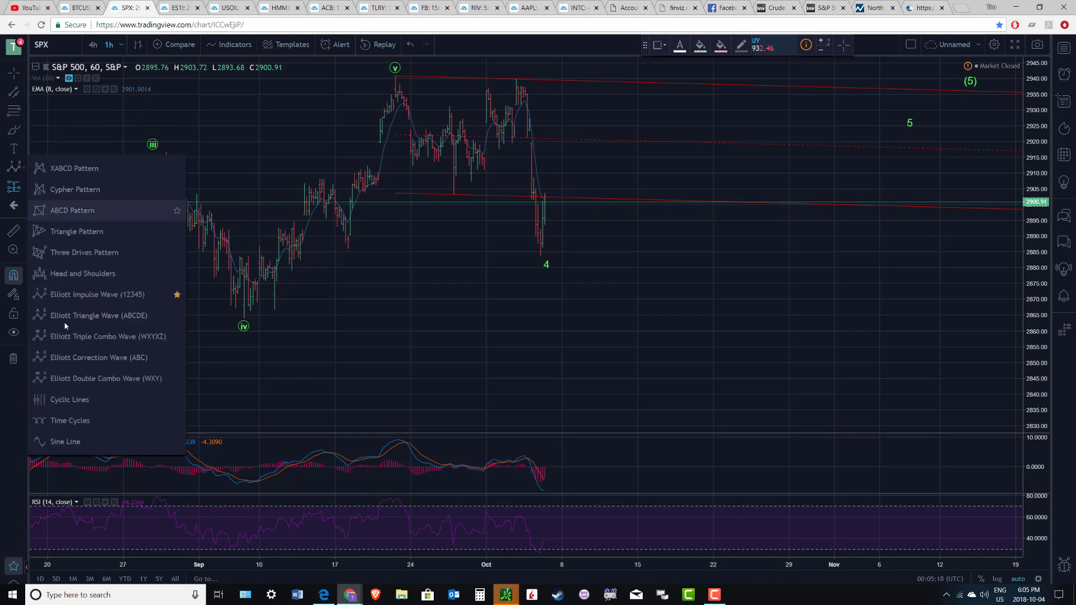
left_click(18, 115)
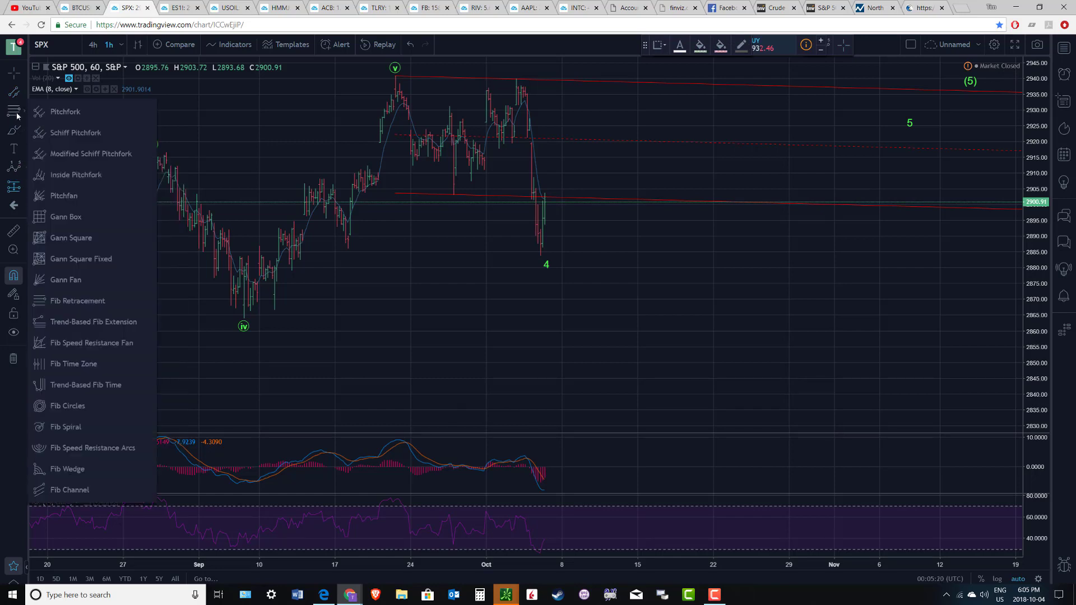
left_click(67, 322)
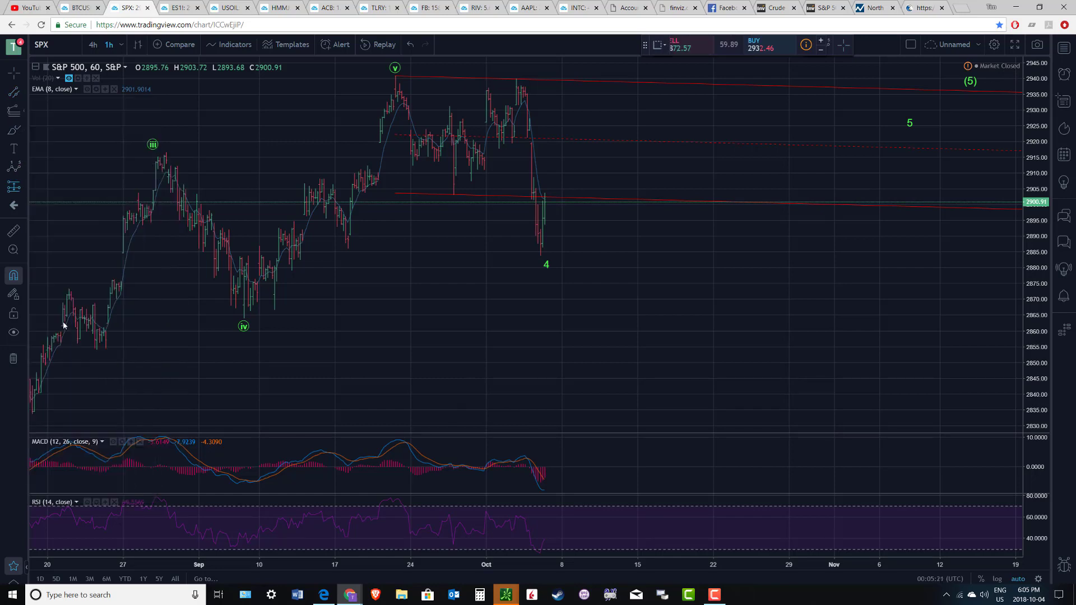
left_click(396, 70)
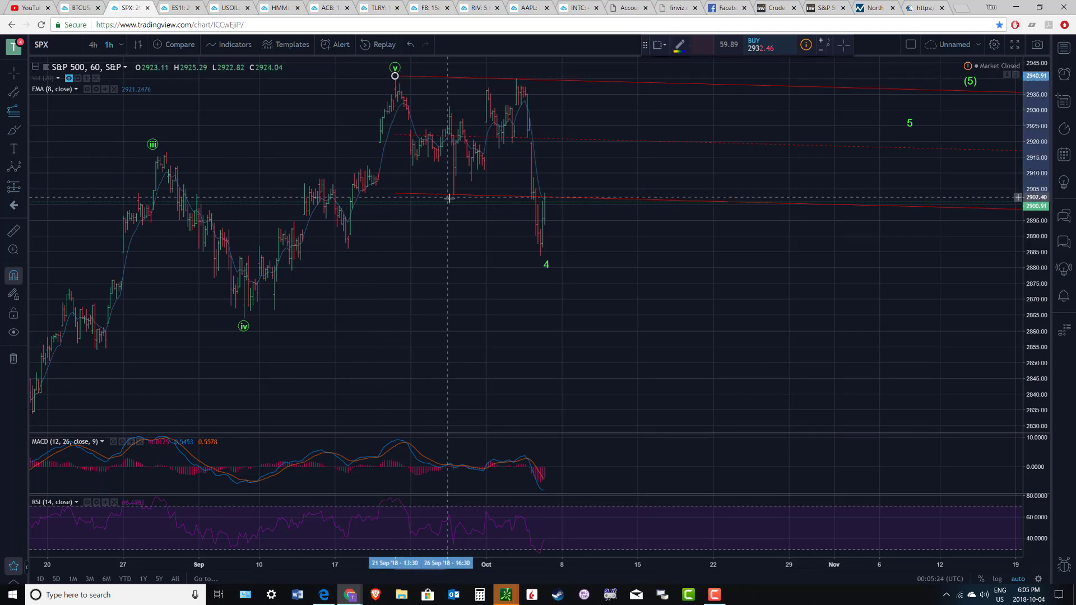
left_click(454, 194)
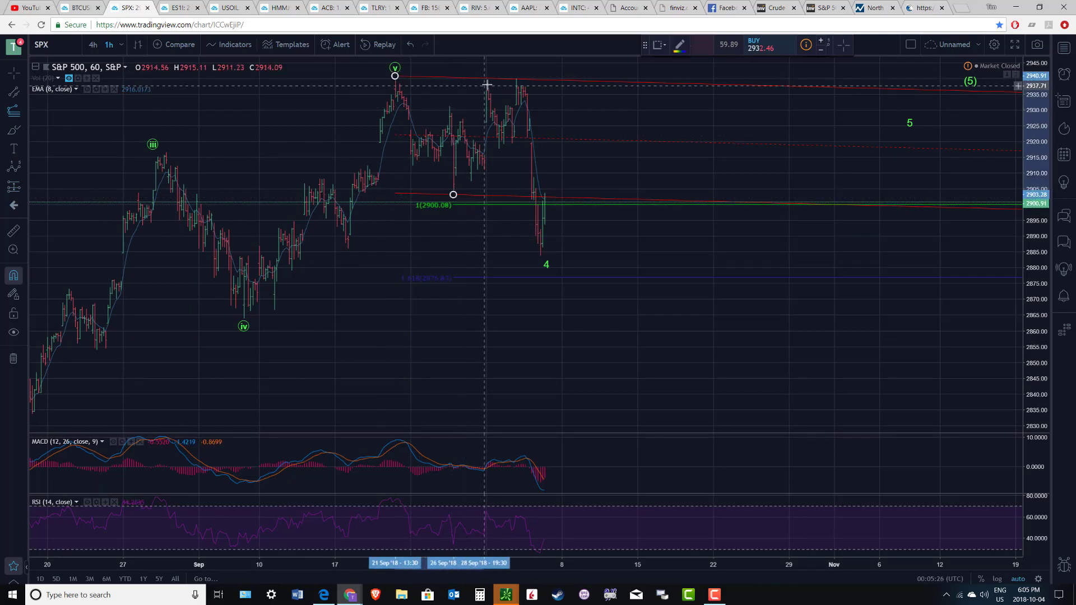
left_click(515, 79)
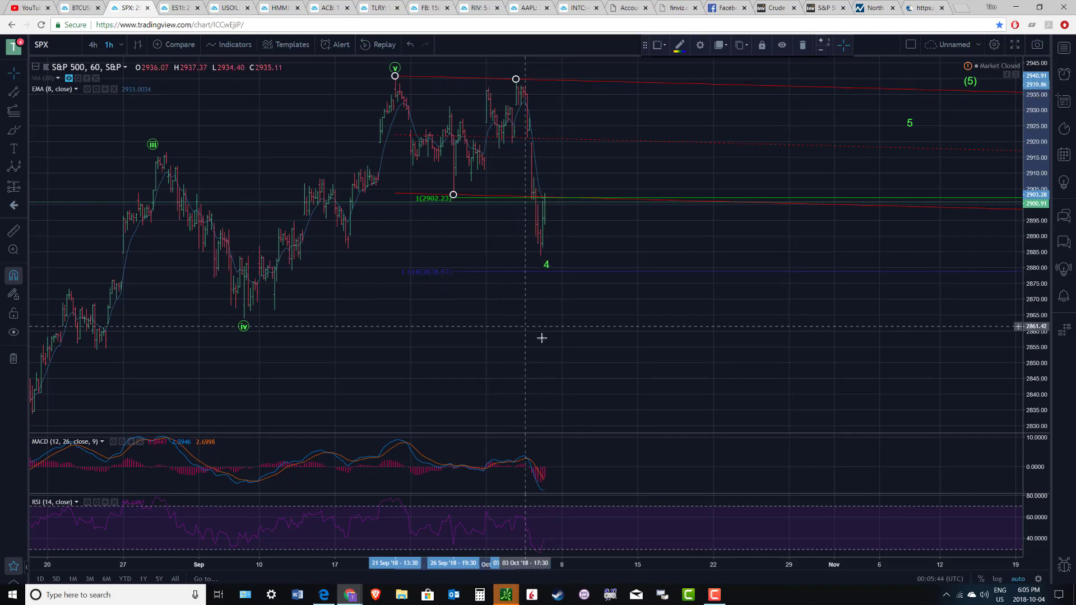
Place an Elliott Correction Wave (ABC) from the wave v high, with A at the 26 Sep low, B at the 3 Oct high and C below the 4 Oct low
mouse_move(553, 330)
left_mouse_down()
mouse_move(493, 331)
mouse_move(505, 327)
left_mouse_up()
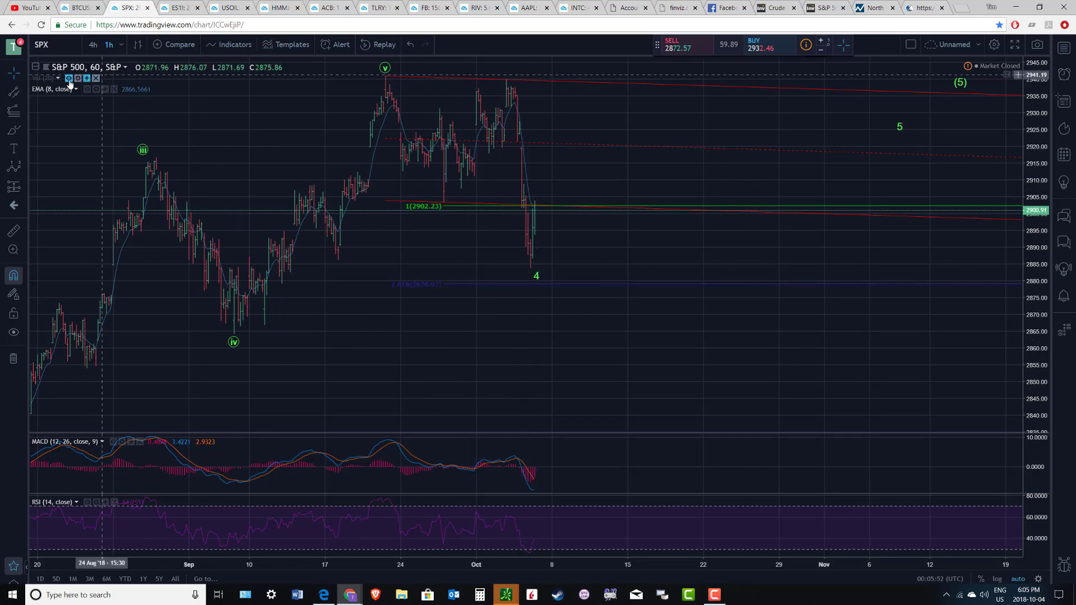
left_click(15, 98)
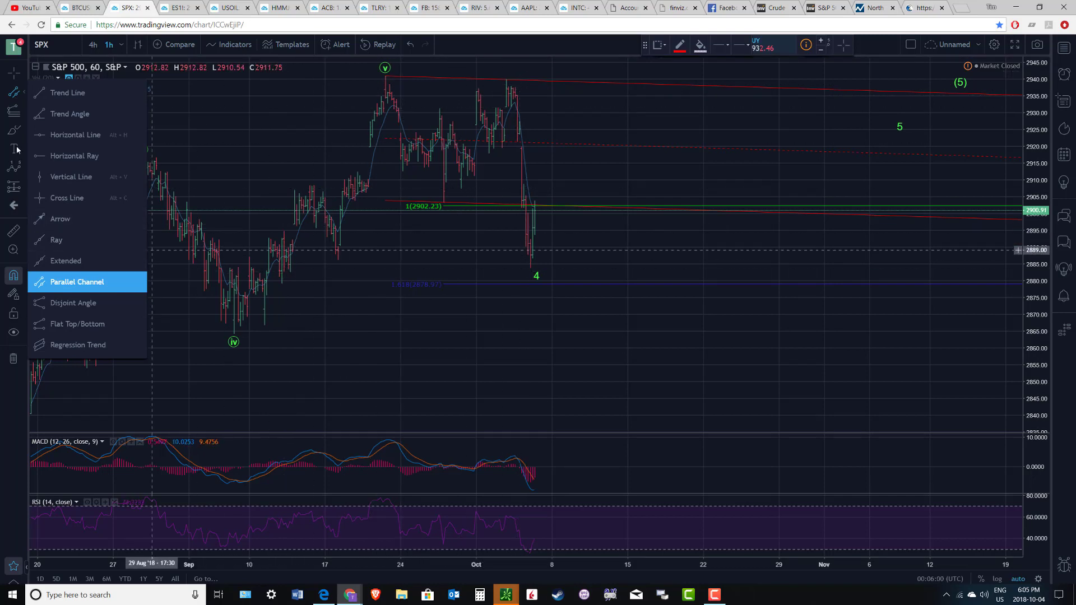
left_click(15, 110)
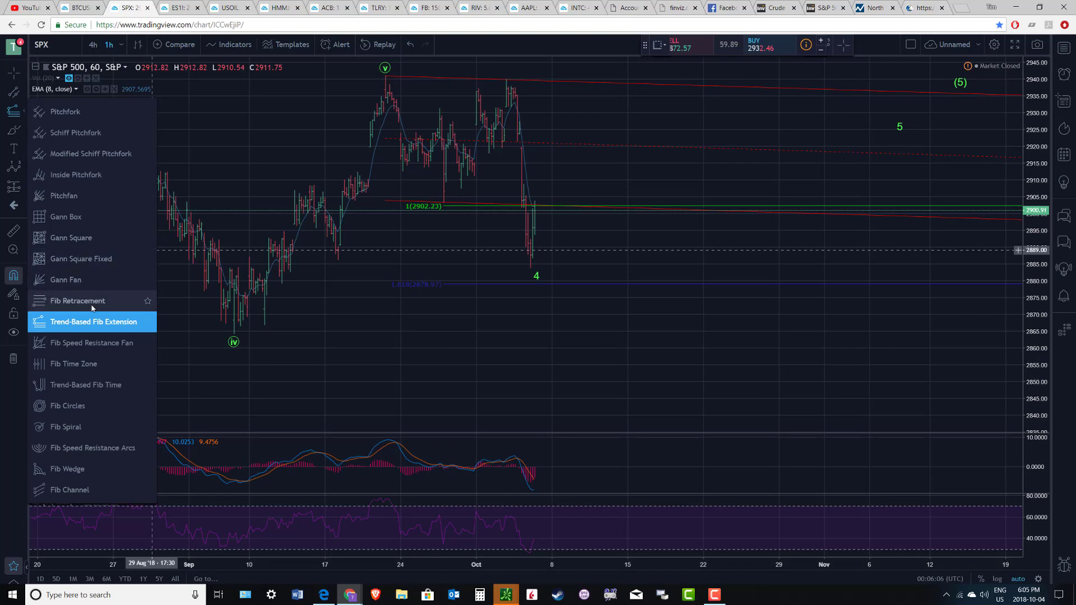
left_click(14, 167)
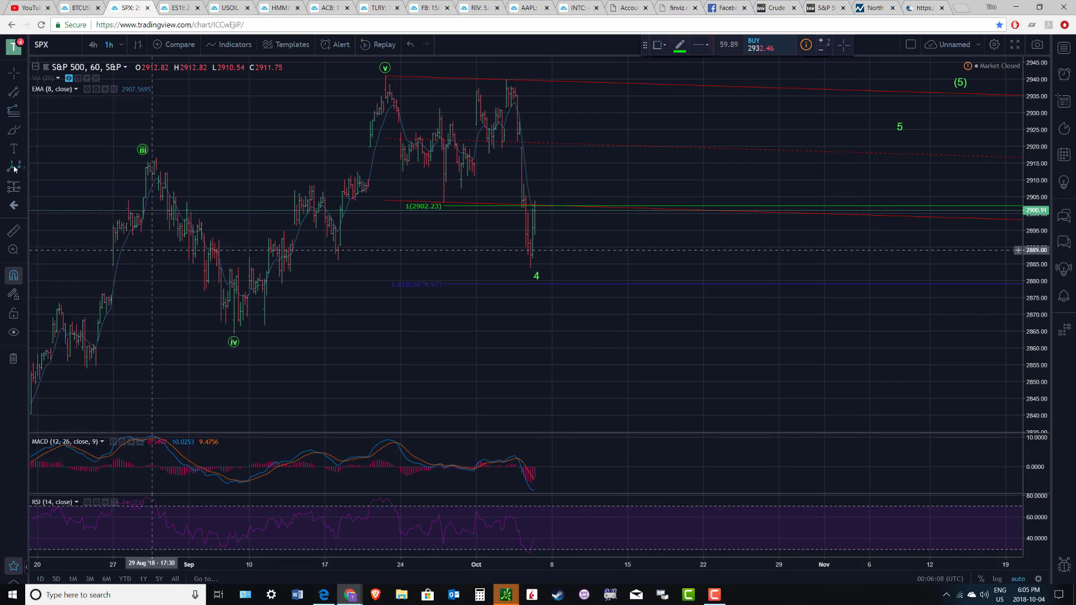
left_click(18, 164)
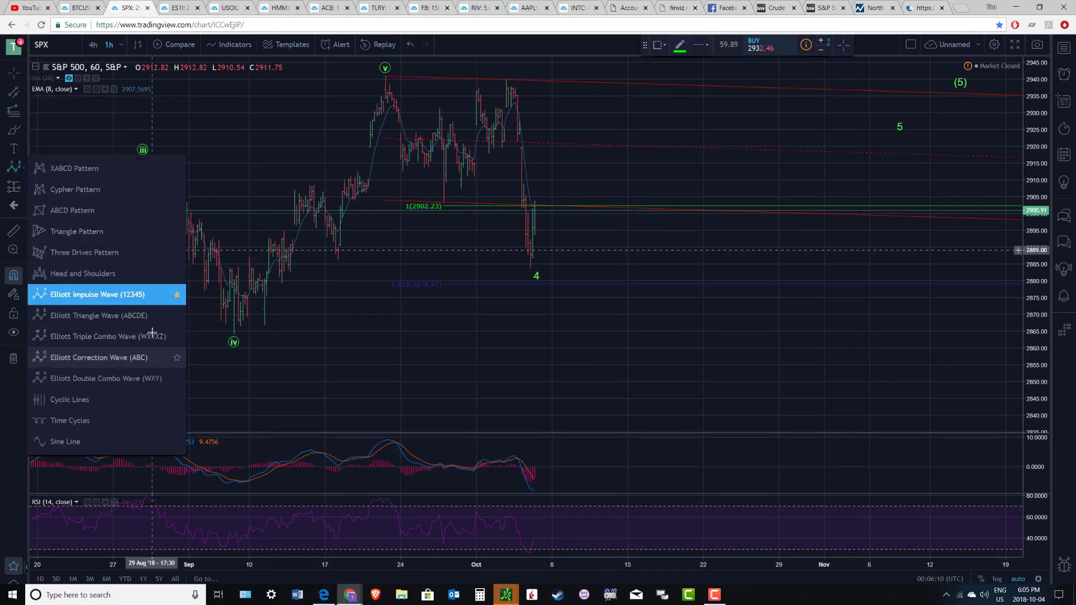
left_click(134, 355)
left_click(385, 78)
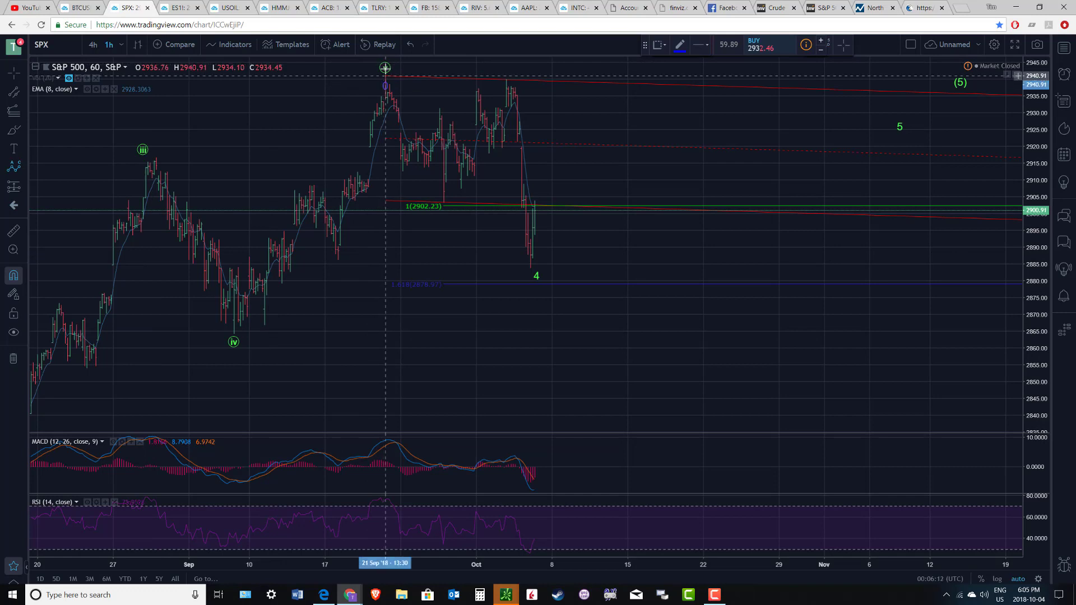
left_click(446, 194)
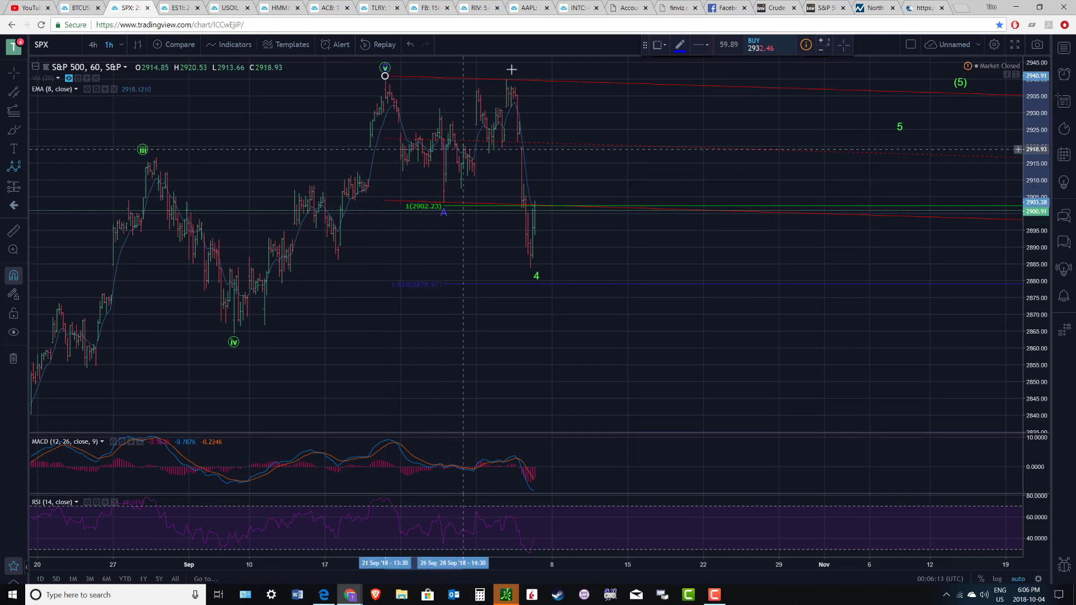
left_click(508, 72)
left_click(528, 258)
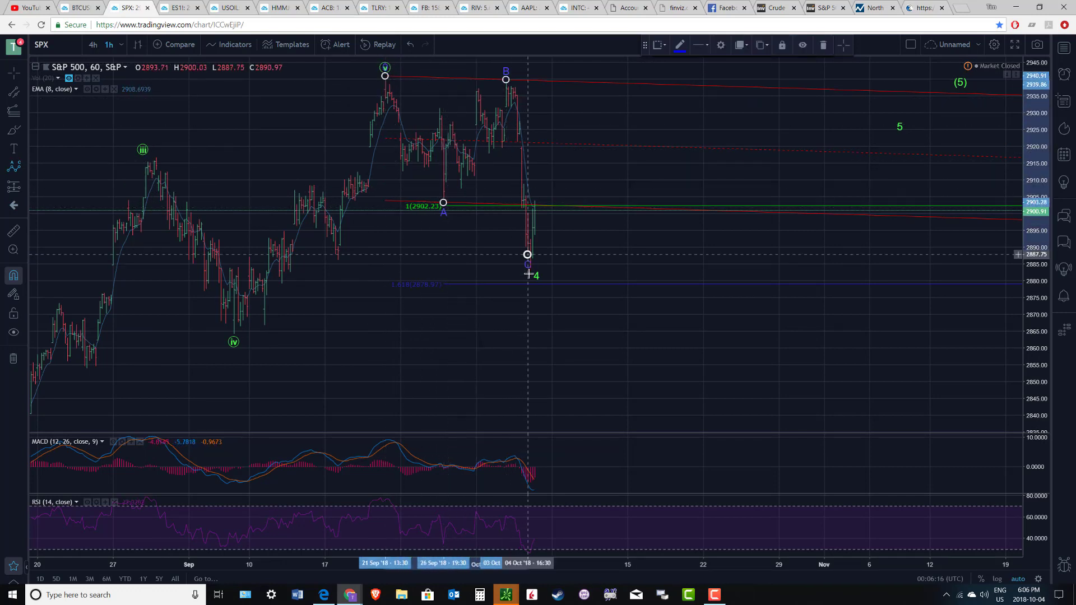
mouse_move(529, 261)
left_mouse_down()
mouse_move(526, 285)
mouse_move(528, 272)
left_mouse_up()
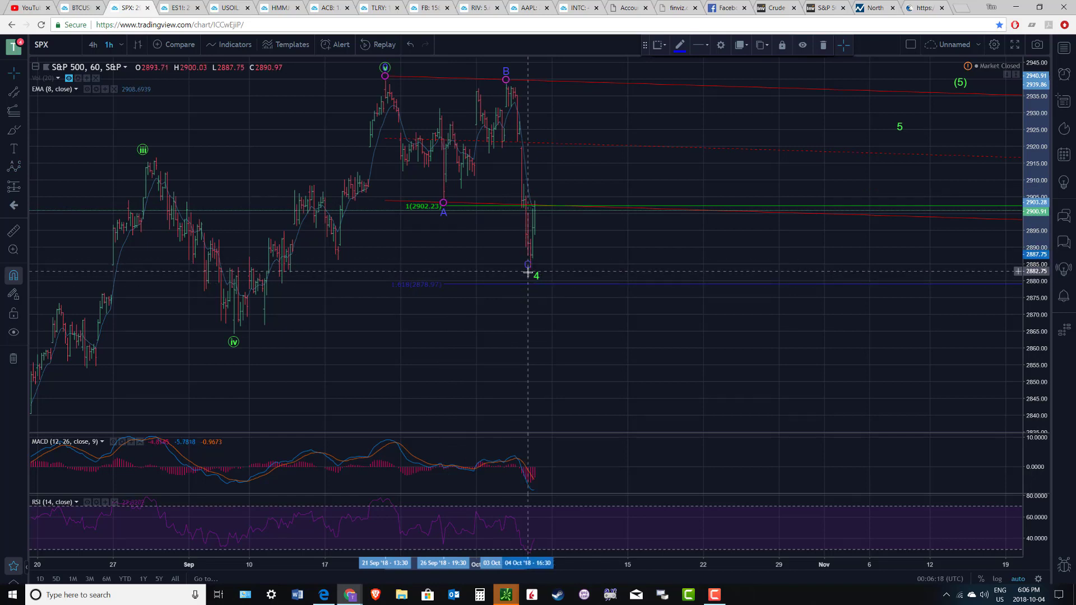
Set the degree of the ABC correction wave labels to Minuette
right_click(450, 214)
right_click(444, 209)
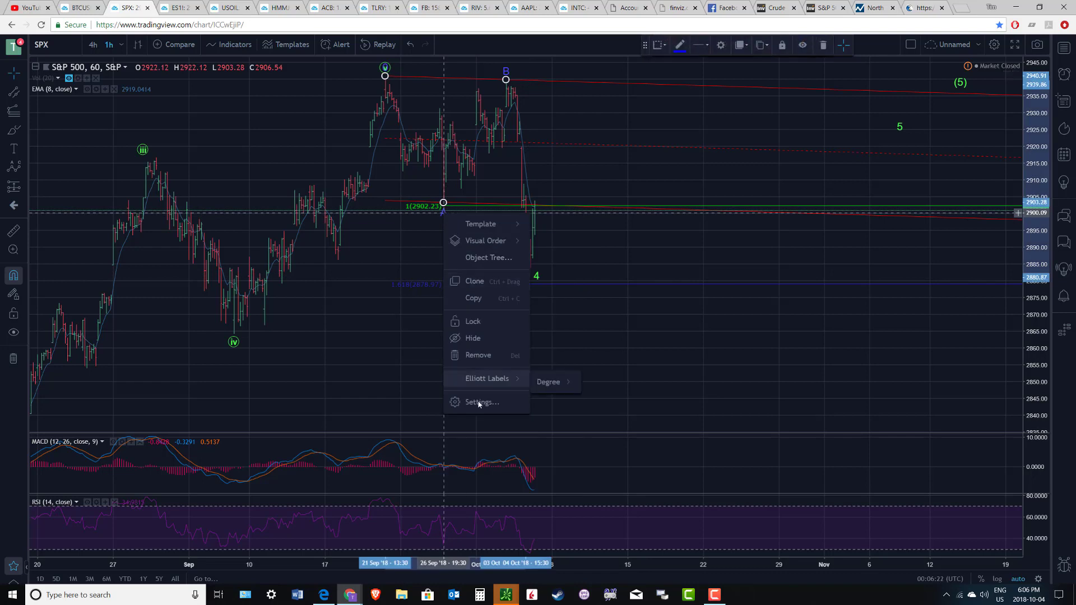
left_click(476, 404)
left_click(533, 291)
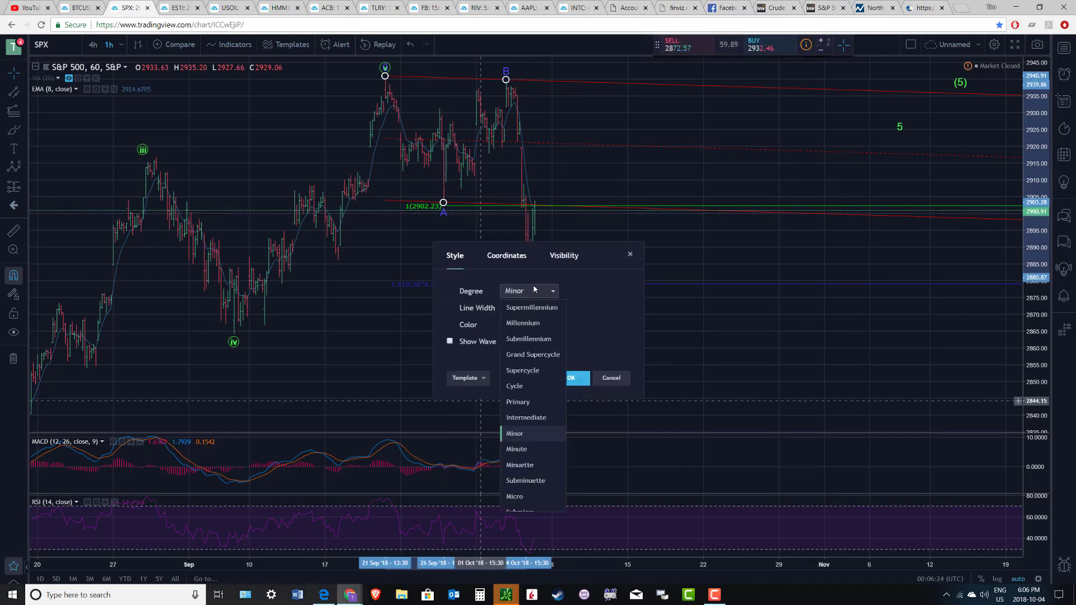
left_click(538, 455)
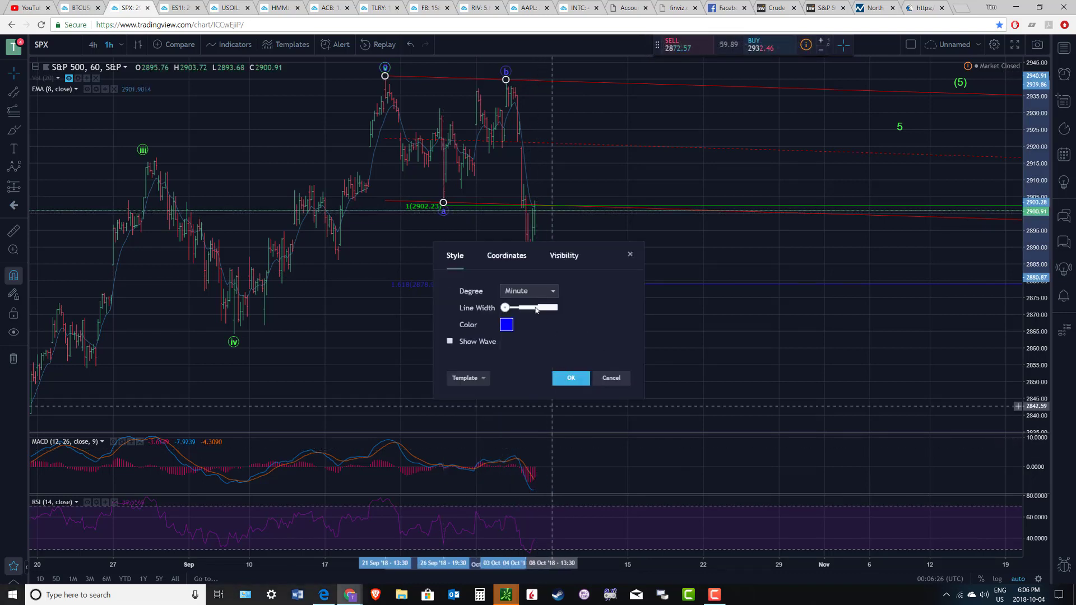
left_click(511, 292)
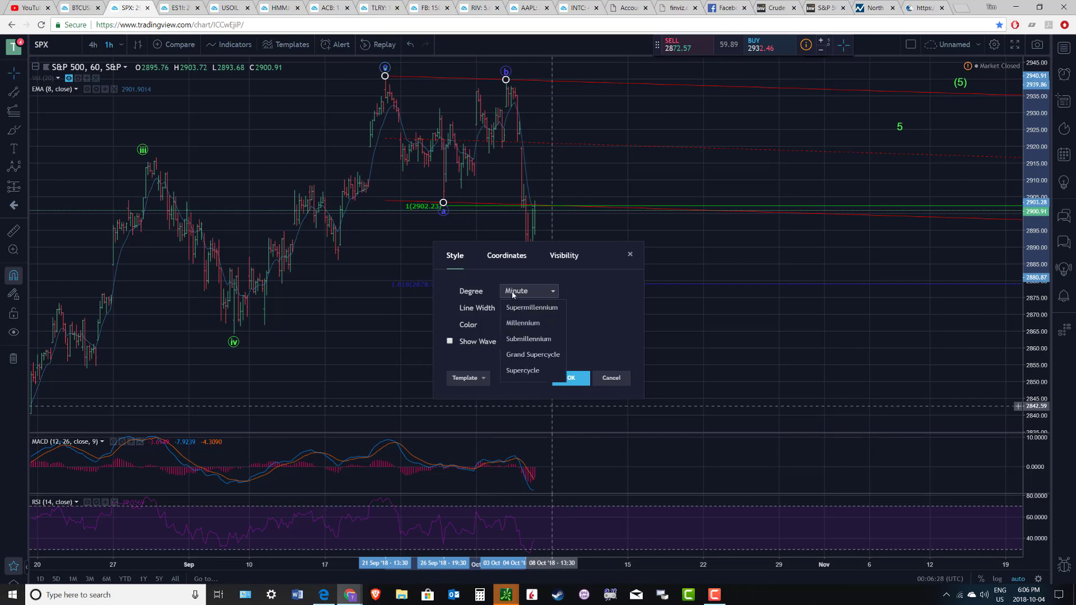
left_click(533, 466)
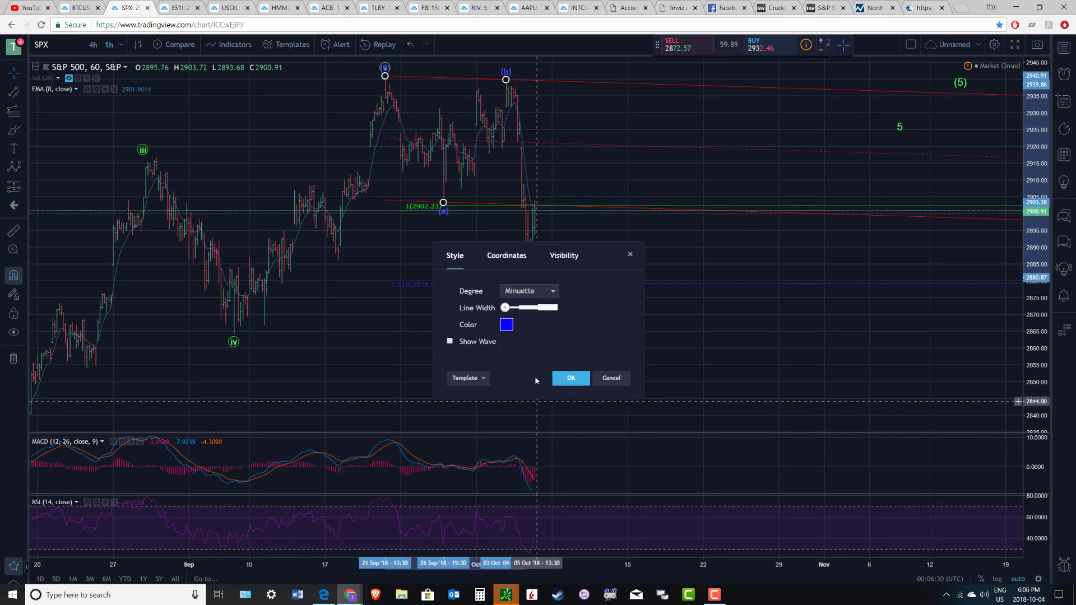
key("Return")
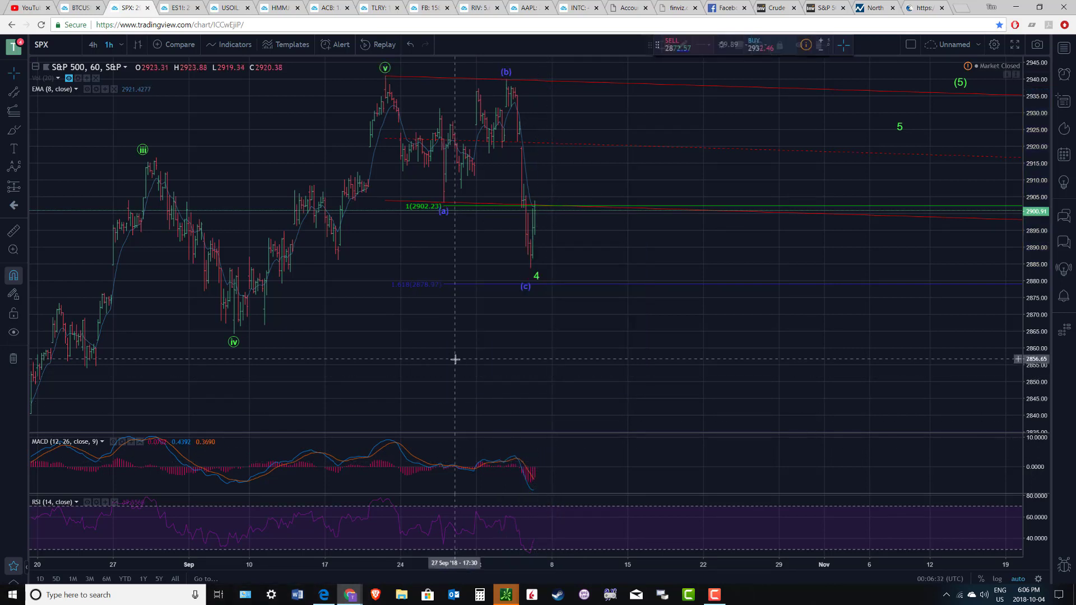
Move the ABC correction's (c) point to the 4 Oct low and the wave 4 label just beneath it
mouse_move(534, 272)
left_mouse_down()
mouse_move(526, 288)
mouse_move(530, 275)
left_mouse_up()
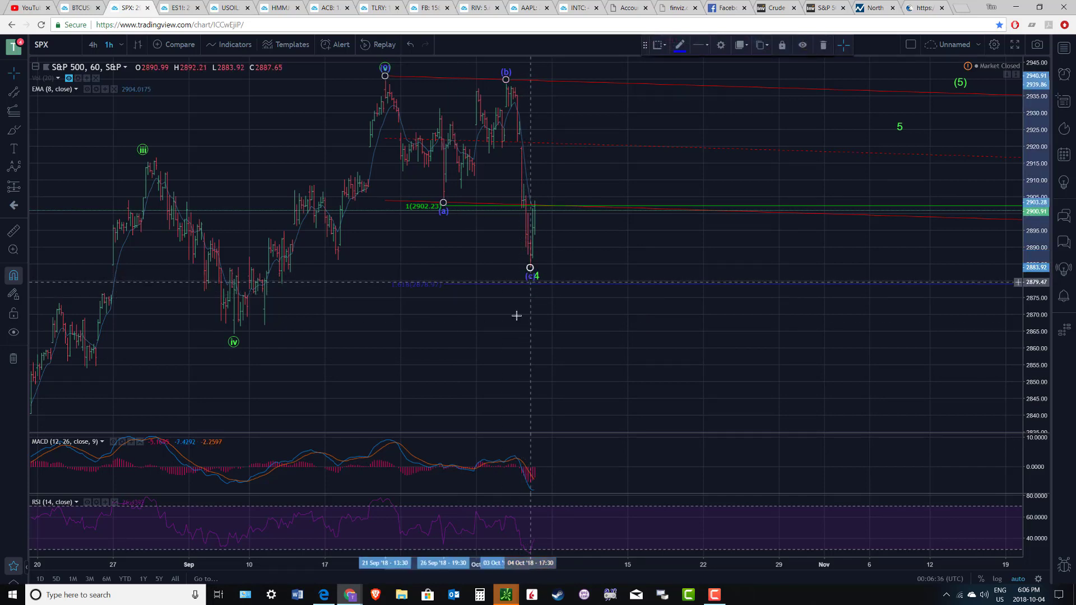
left_click(519, 313)
left_click(539, 278)
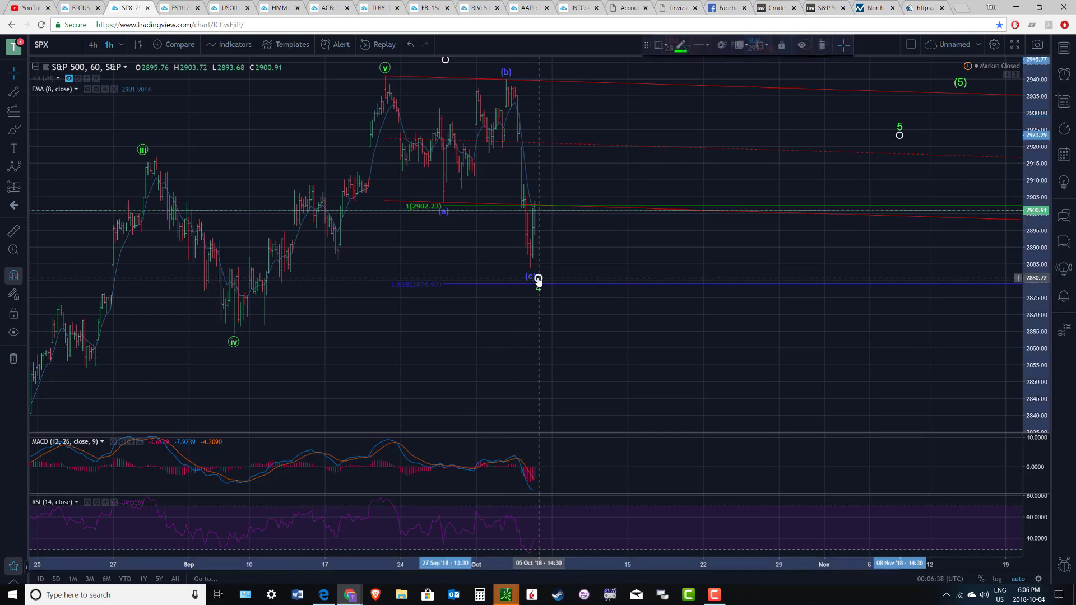
left_click(534, 283)
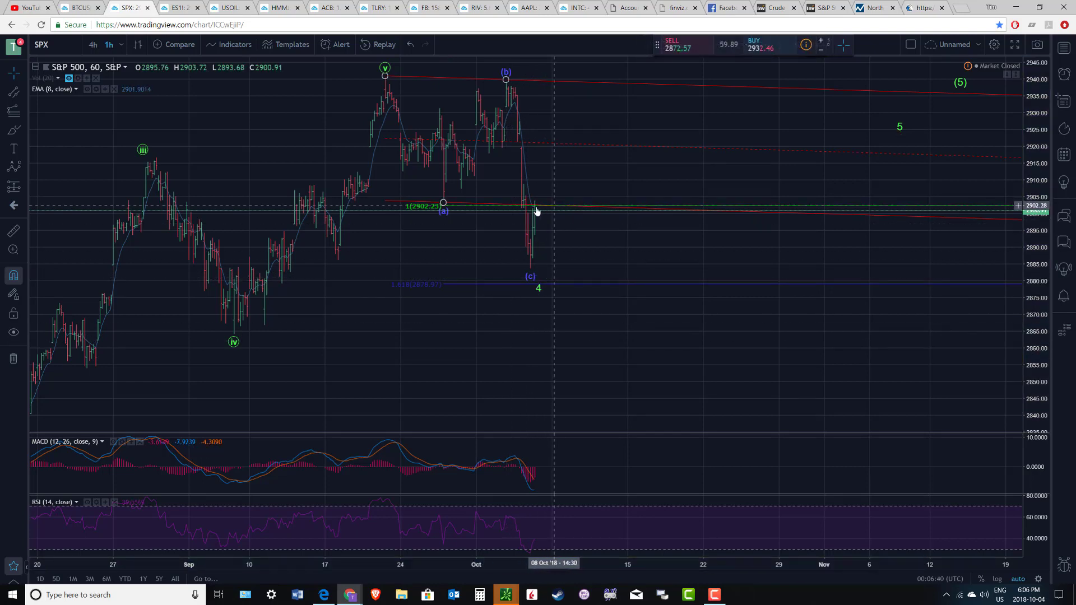
Draw an Elliott Impulse Wave (12345) from the wave v high, with 1 at the 26 Sep low, 2 at the 3 Oct high and 3 at the 4 Oct low
left_click(14, 168)
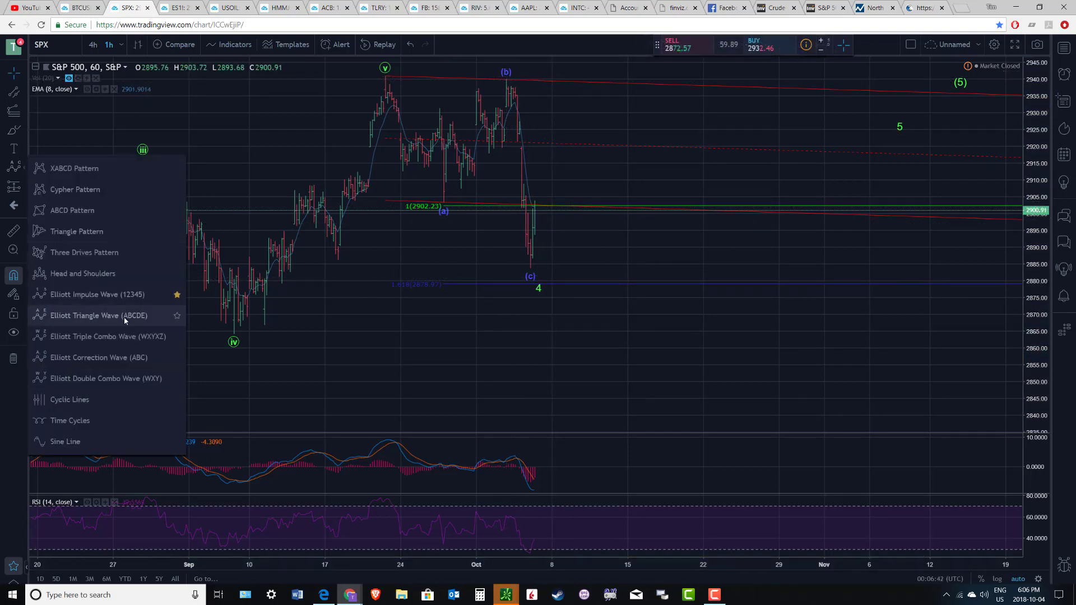
left_click(140, 293)
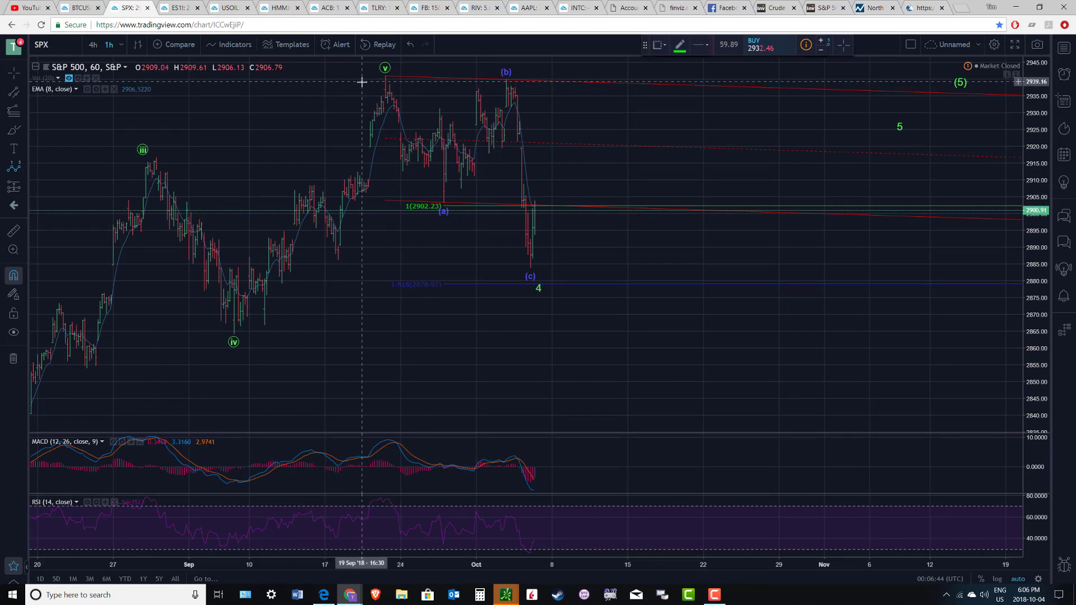
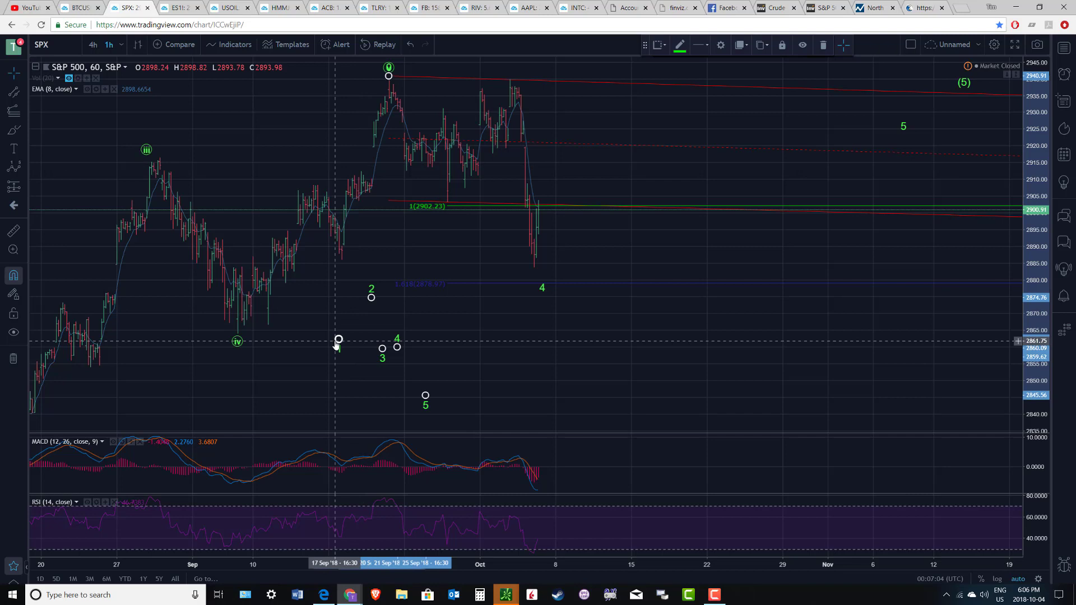
left_click_drag(336, 343, 450, 214)
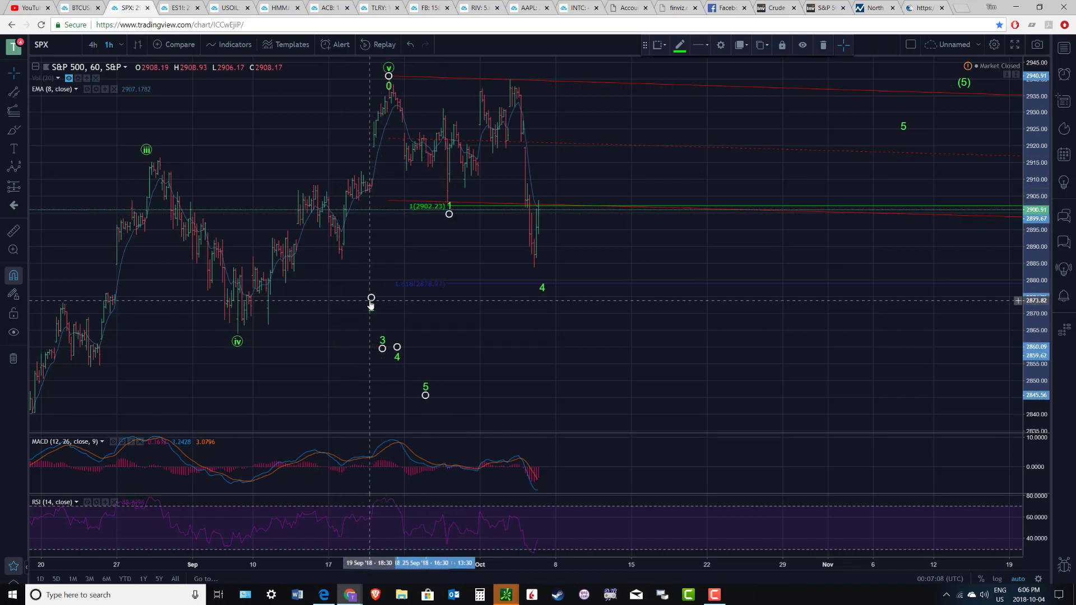
left_click_drag(371, 304, 509, 79)
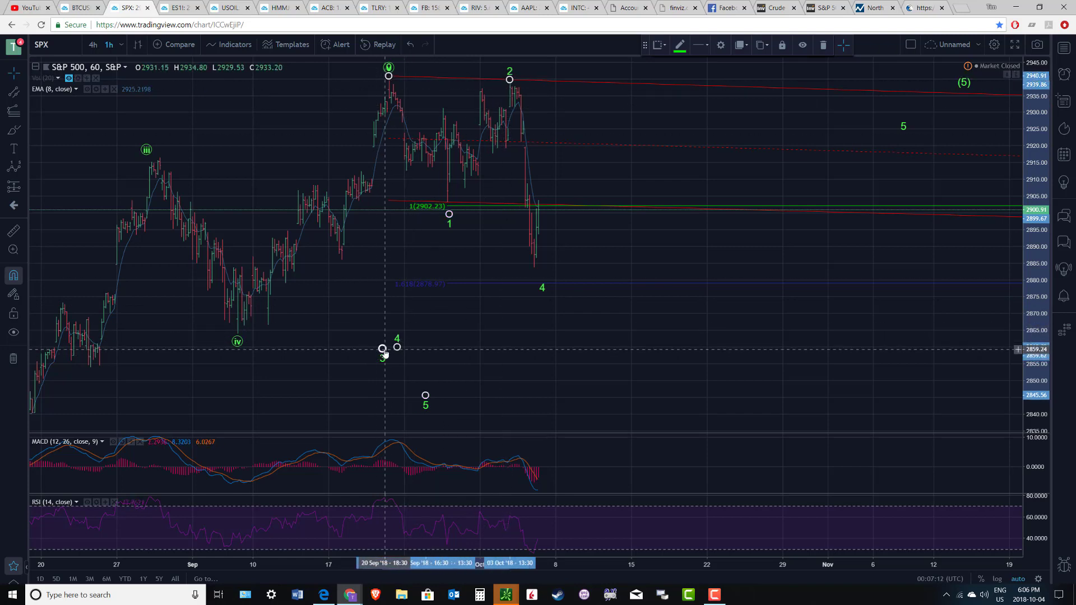
left_click_drag(382, 348, 533, 264)
left_click_drag(531, 271, 535, 273)
Set the degree of the impulse wave labels to Minuette
right_click(539, 250)
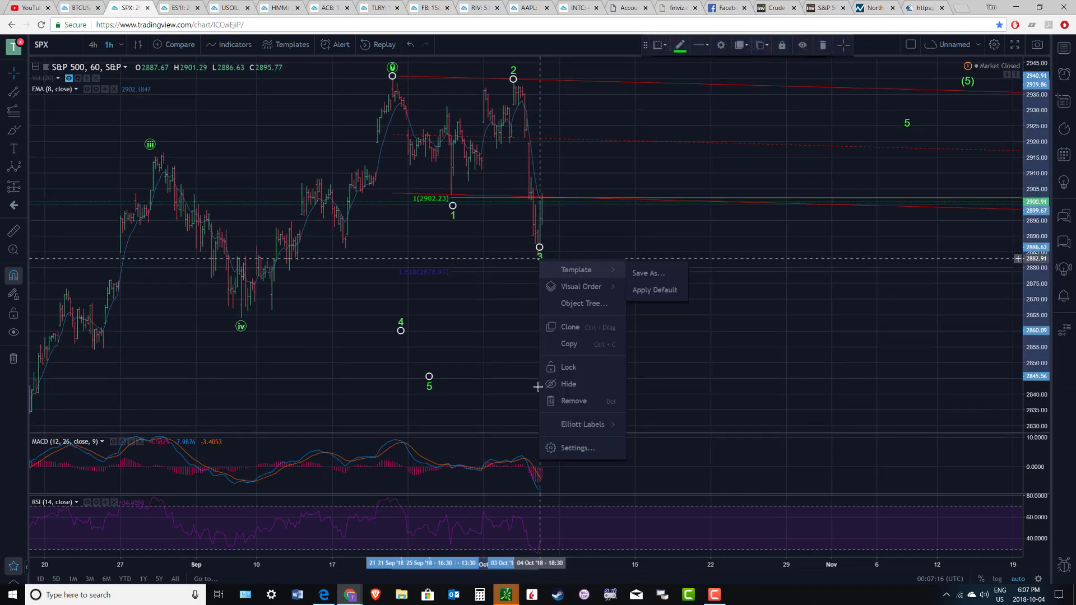
left_click(568, 449)
left_click(542, 296)
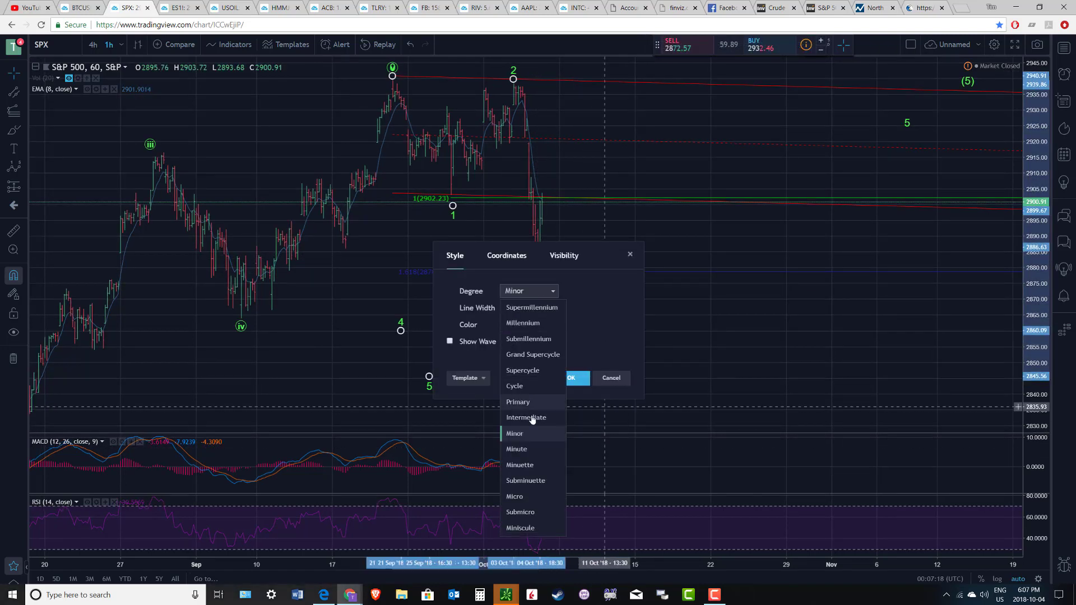
left_click(535, 435)
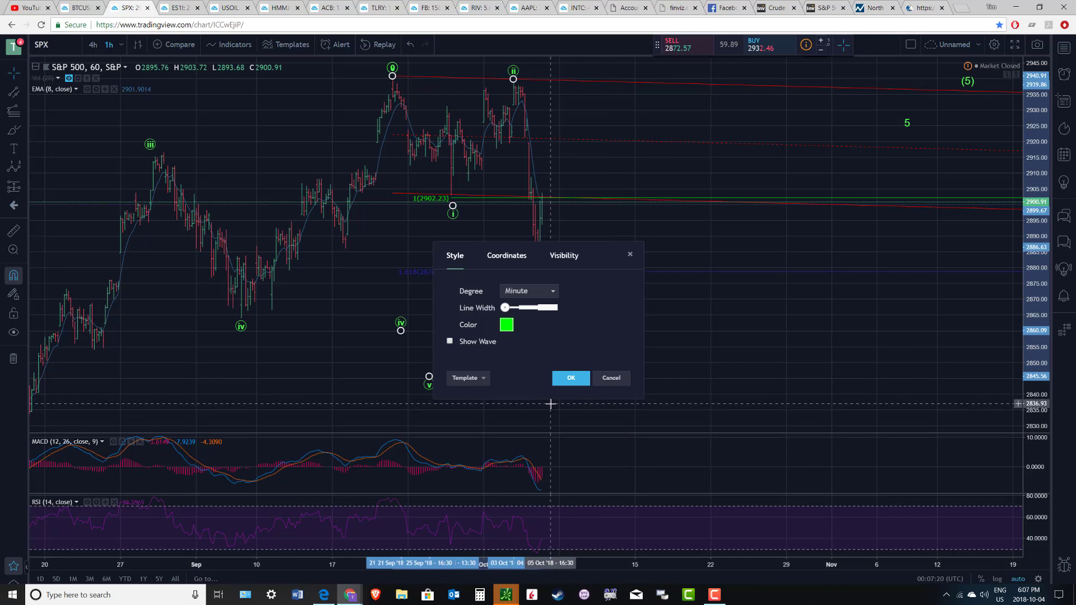
left_click(538, 295)
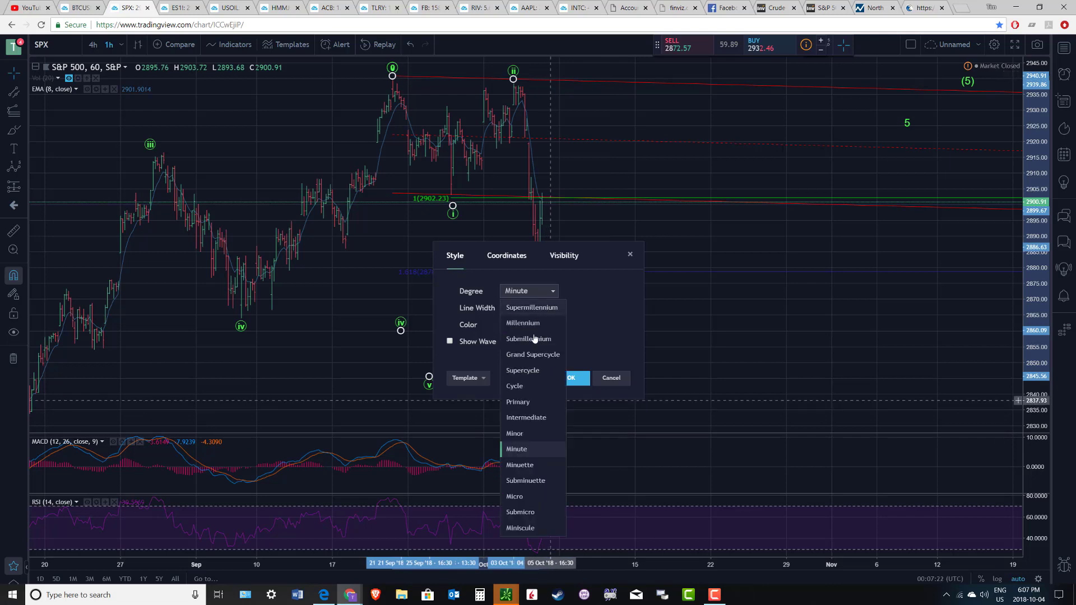
left_click(518, 464)
left_click(555, 382)
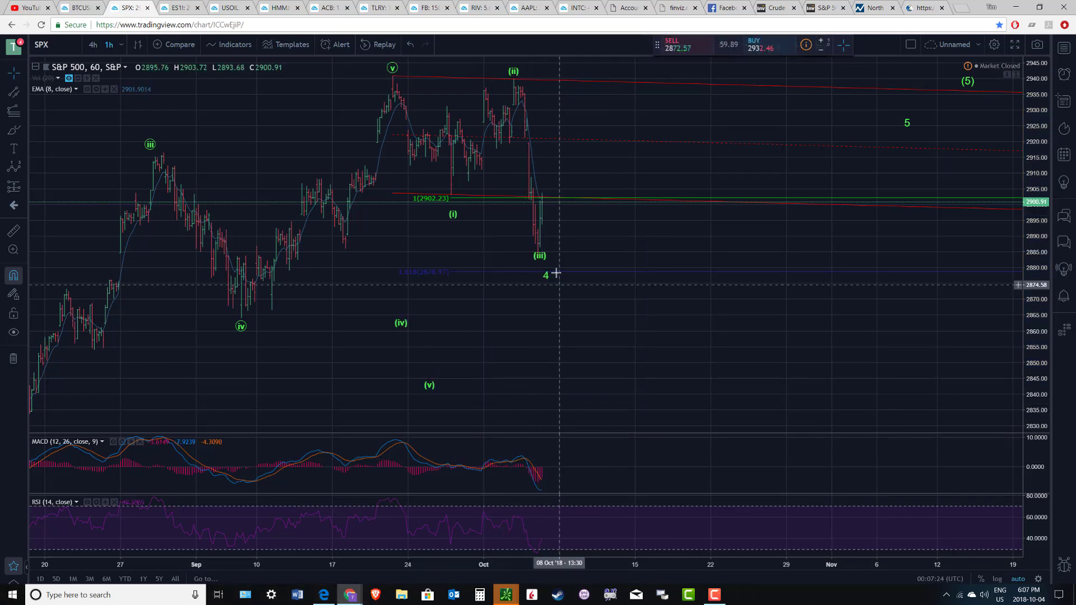
Move the wave 4 label lower and project the impulse's (iv) at about 2904 on 5 Oct and (v) at about 2874
left_click_drag(546, 272, 589, 314)
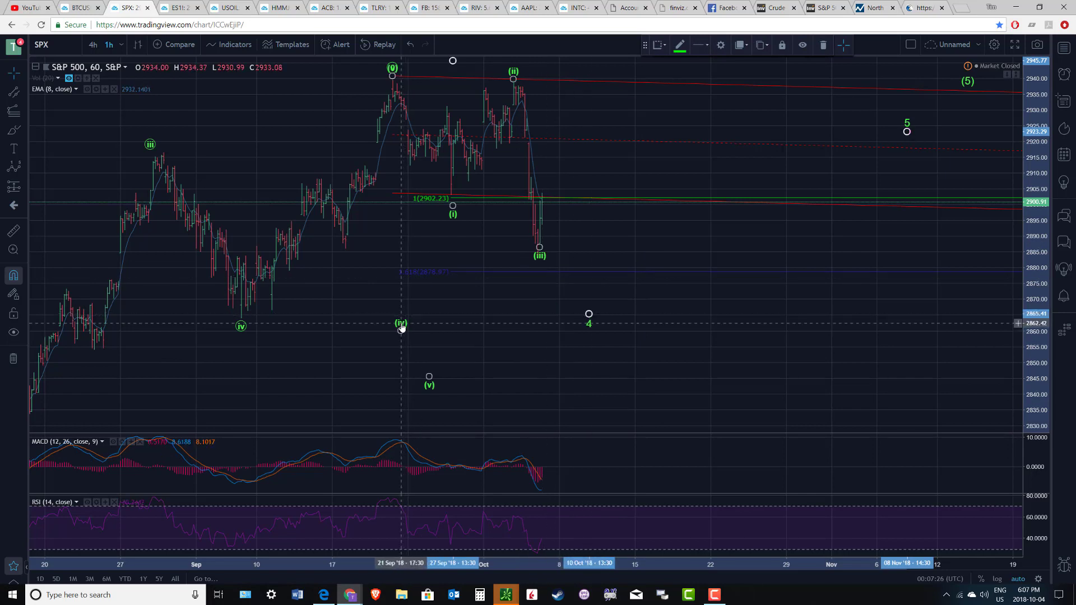
left_click(402, 318)
double_click(400, 319)
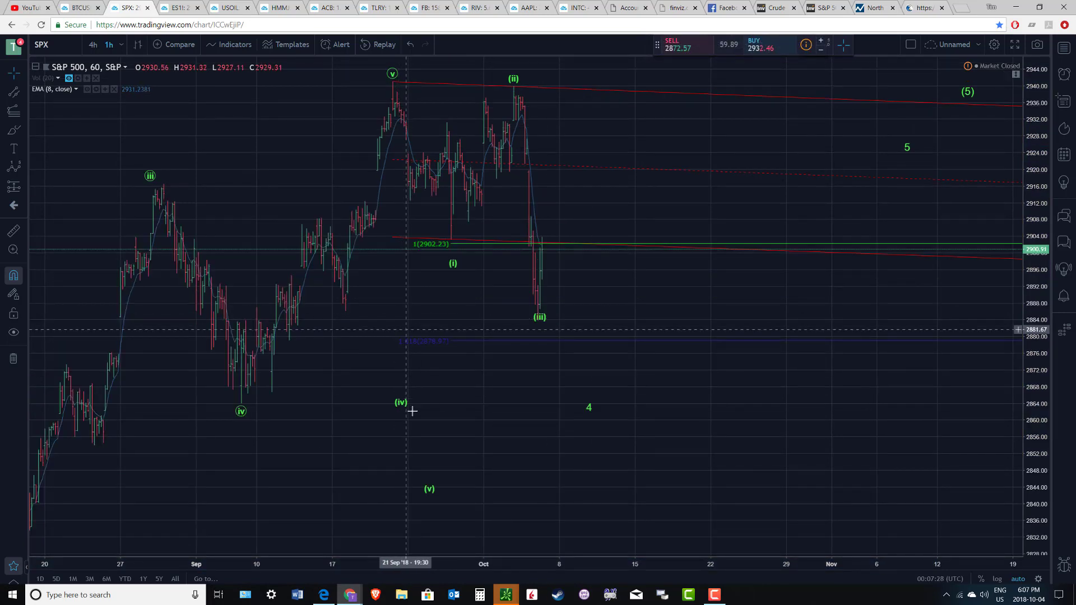
double_click(424, 394)
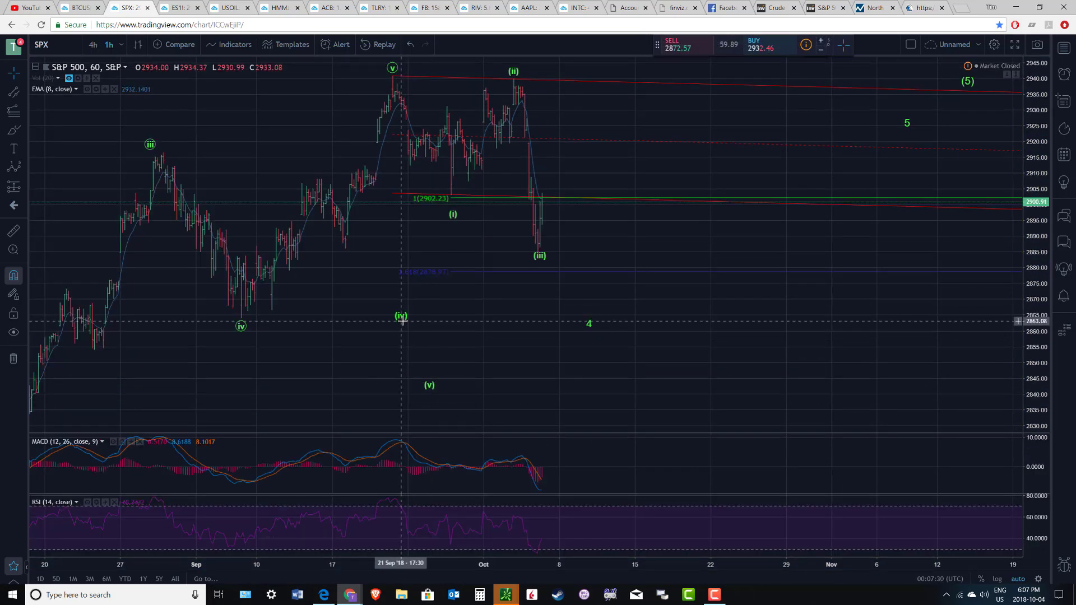
mouse_move(400, 315)
left_mouse_down()
mouse_move(560, 222)
mouse_move(565, 199)
left_mouse_up()
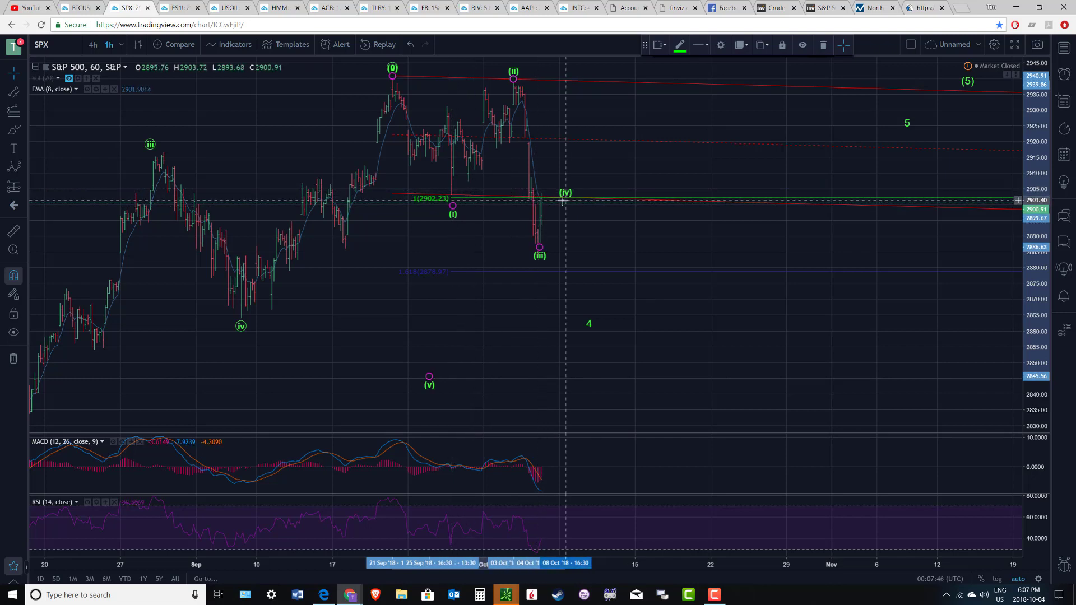
left_click_drag(563, 201, 555, 197)
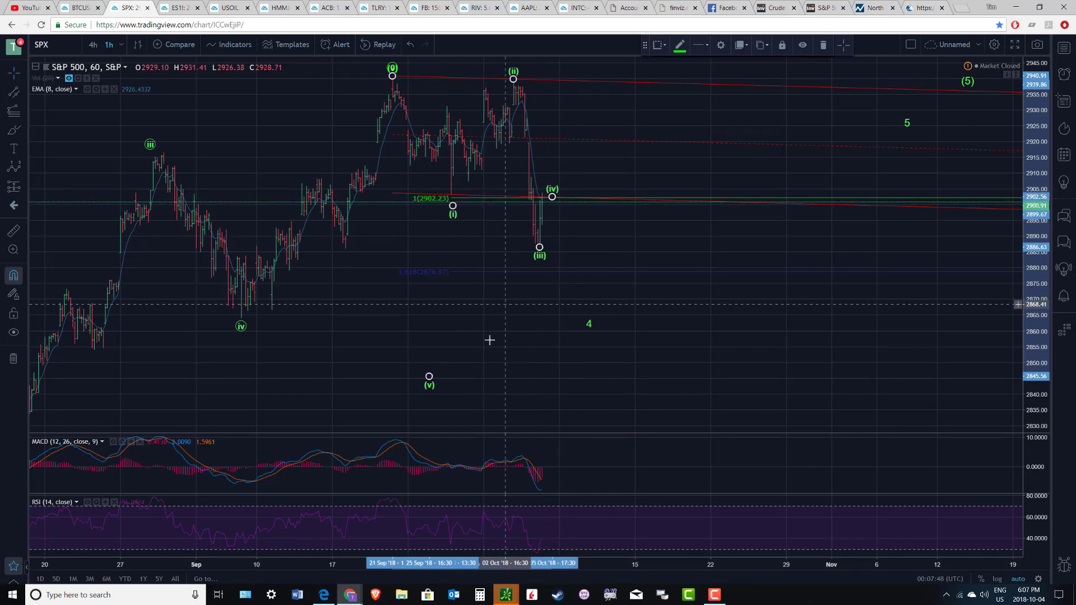
left_click_drag(428, 377, 576, 287)
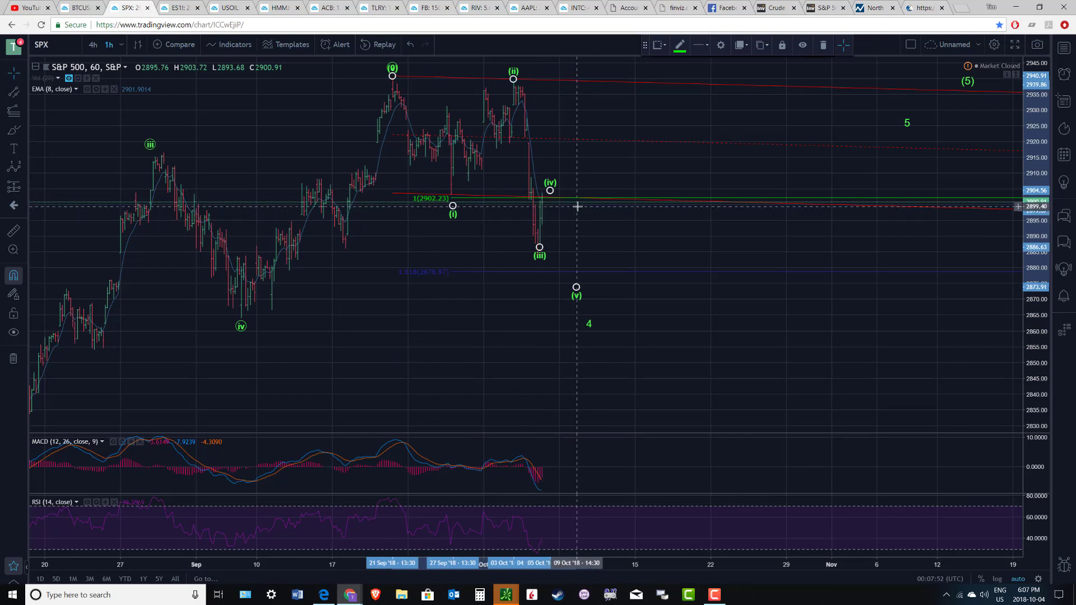
Replace the impulse wave with an Elliott Correction Wave (ABC) from the wave v high through the 26 Sep low, early October high and 4 Oct low
key("Delete")
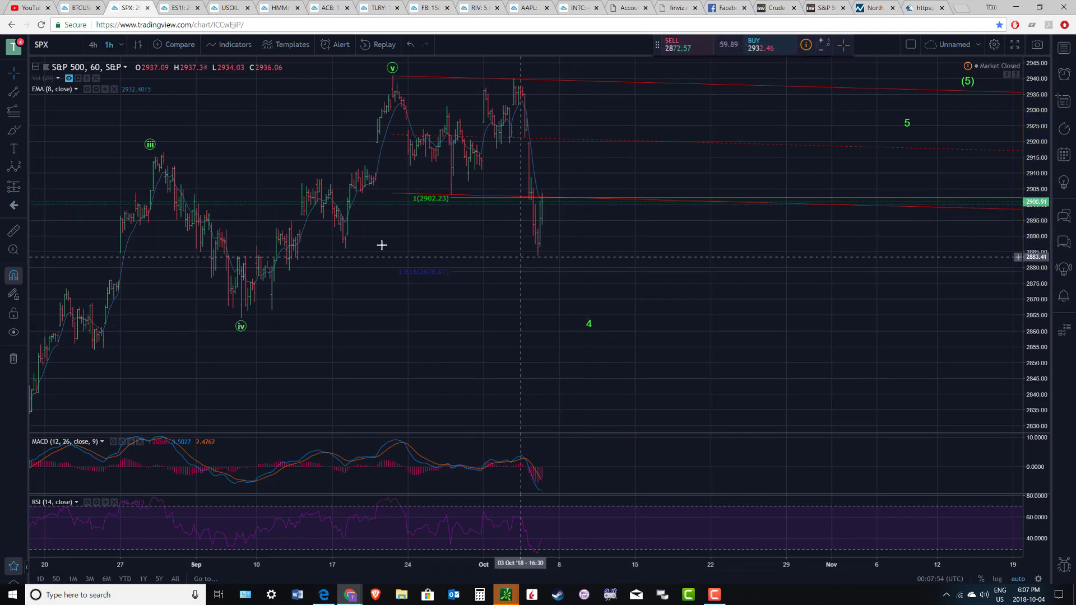
left_click(9, 168)
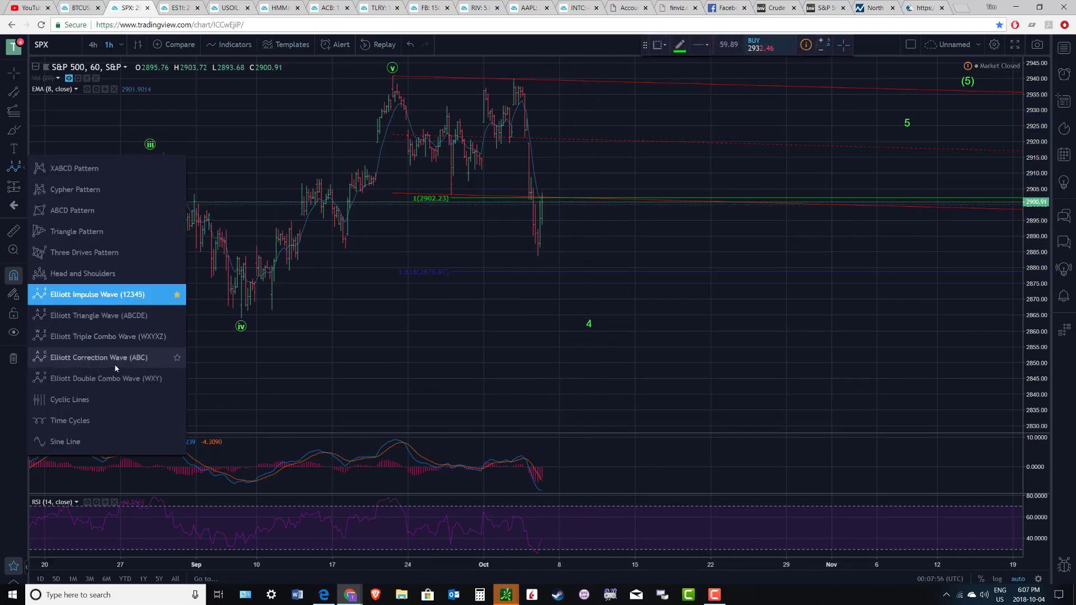
left_click(78, 357)
left_click(393, 76)
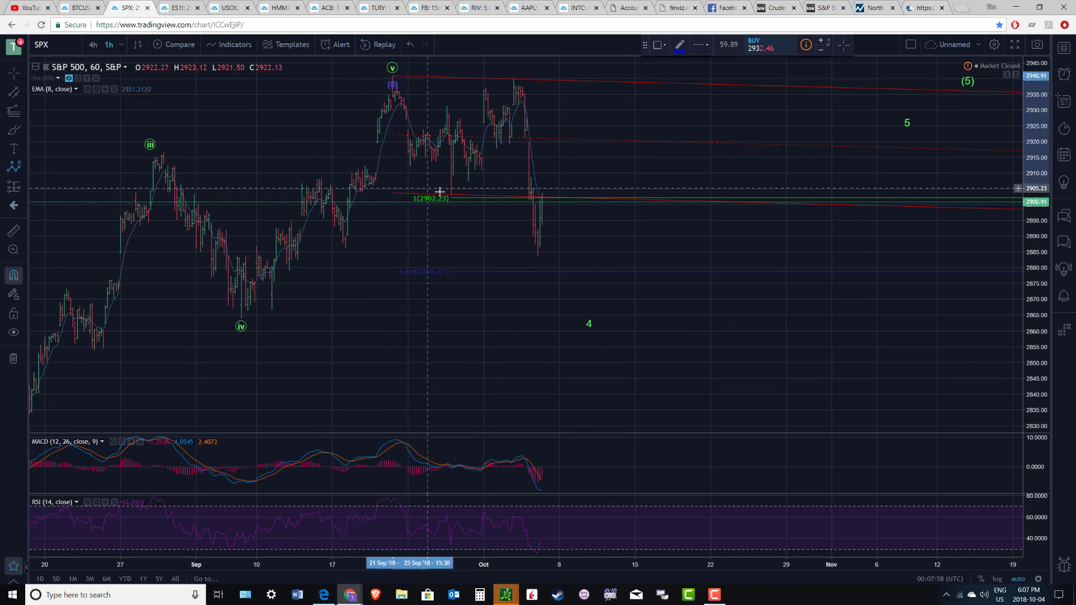
left_click(449, 202)
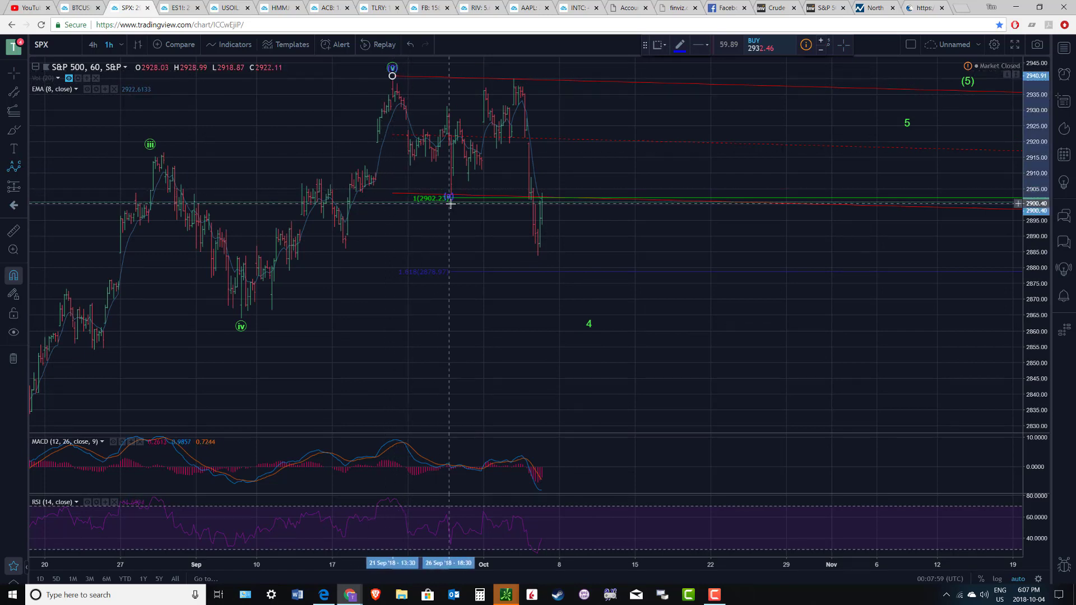
left_click(511, 77)
left_click(540, 248)
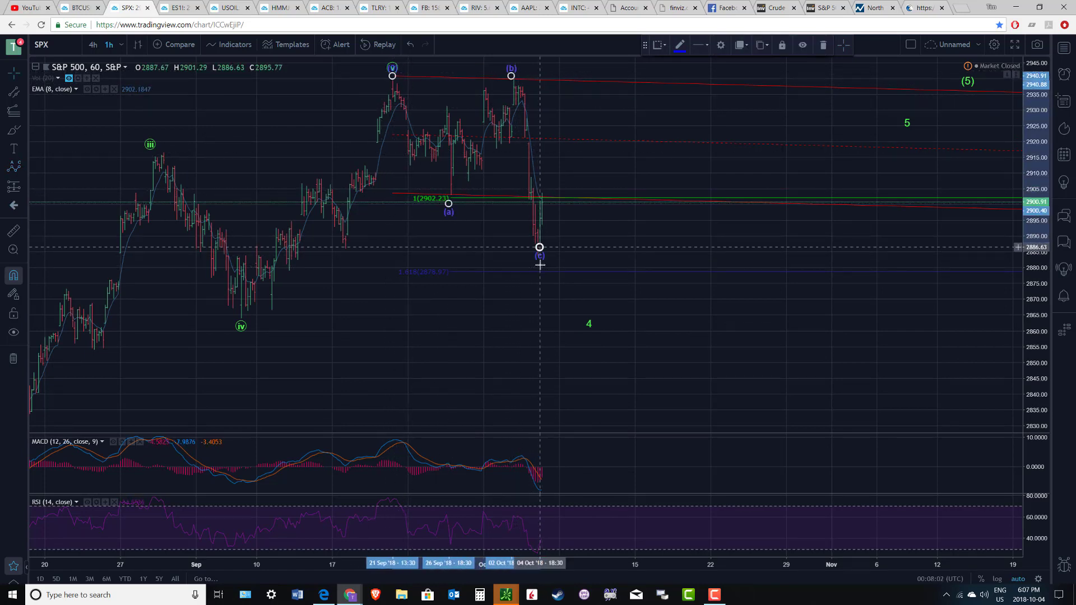
Move the wave 4 label up to just below the correction's (c) point
left_click_drag(539, 247, 542, 264)
left_click_drag(588, 318, 542, 253)
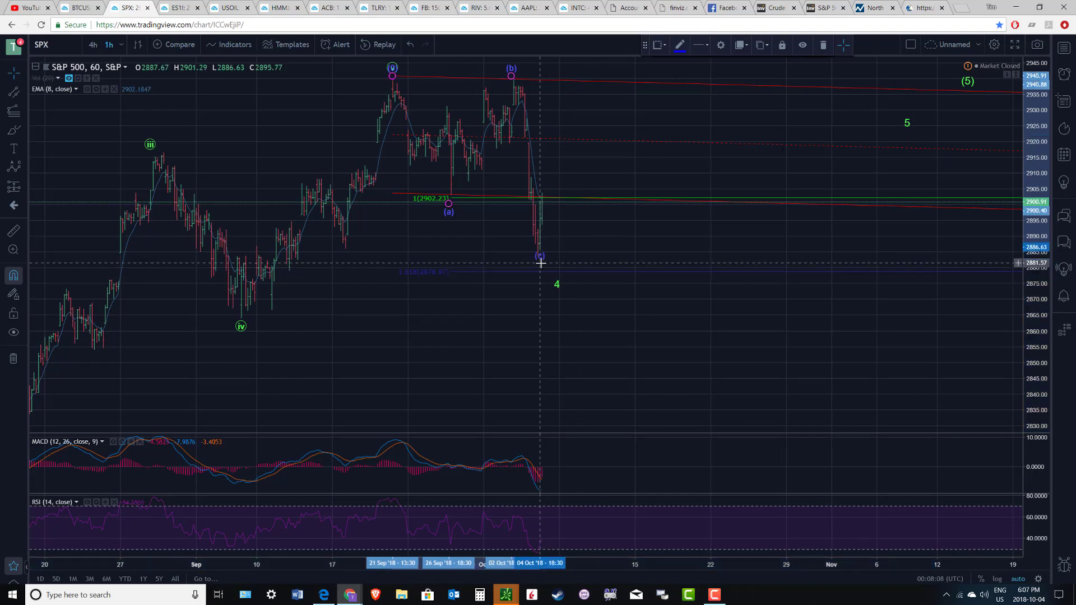
left_click(540, 316)
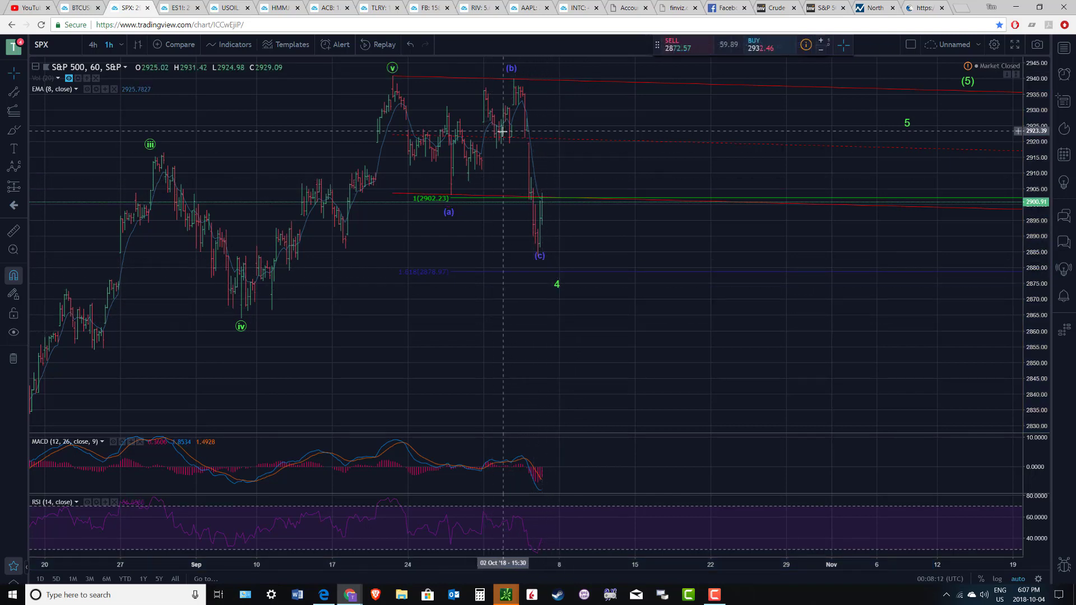
Examine the whole wave count on the 1 day interval and return to the 1 hour interval
left_click(119, 48)
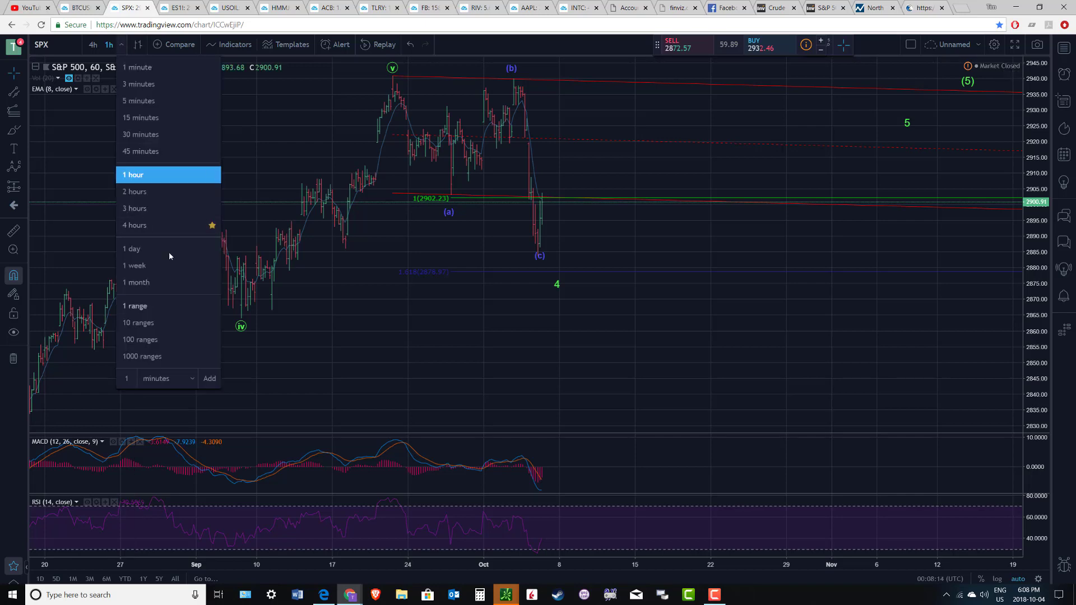
left_click(168, 248)
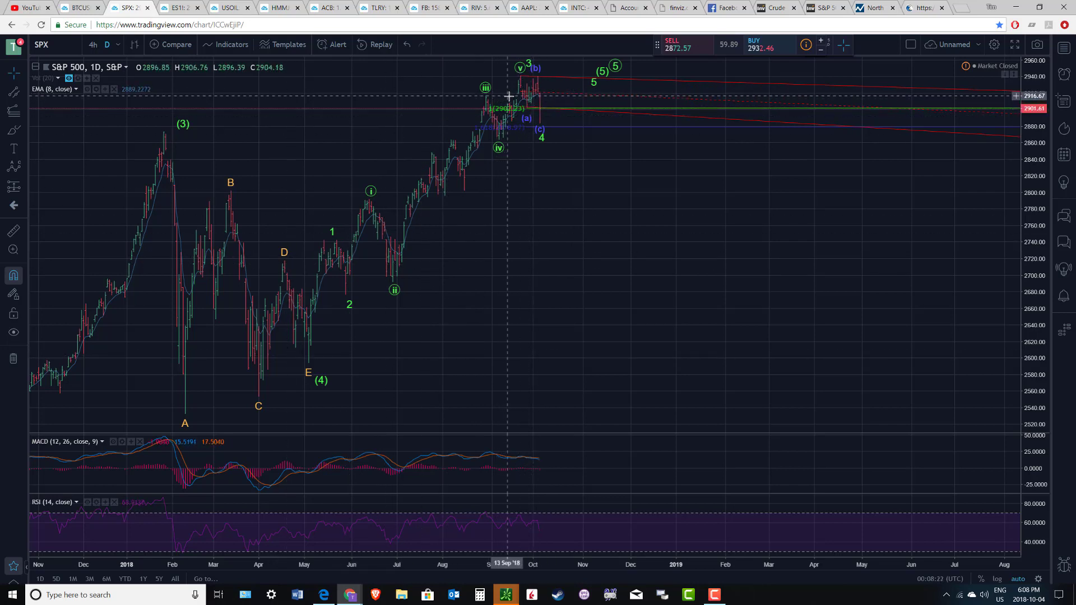
left_click(119, 48)
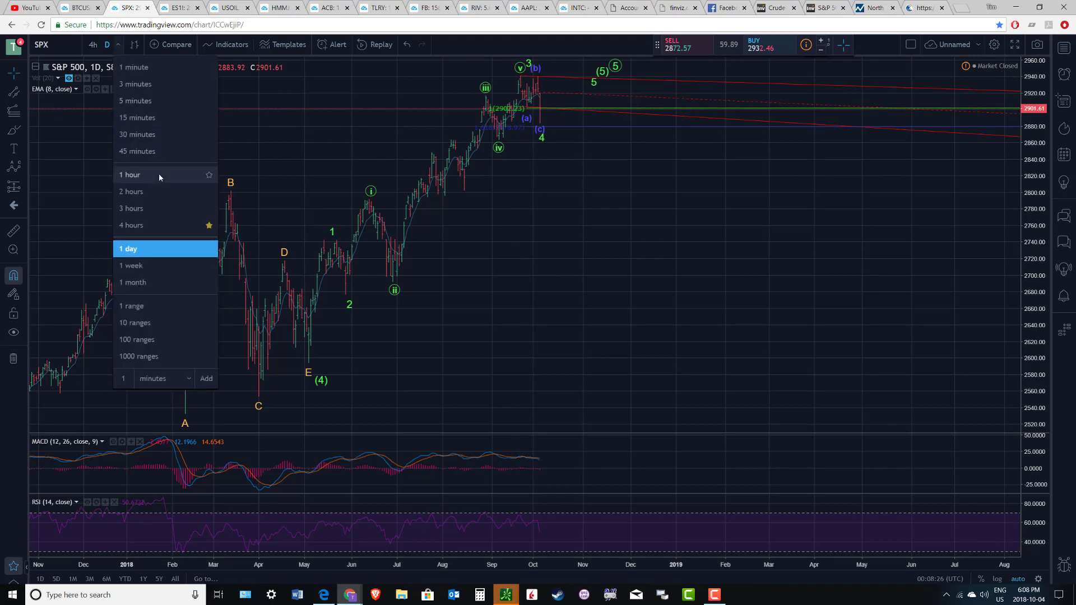
left_click(159, 173)
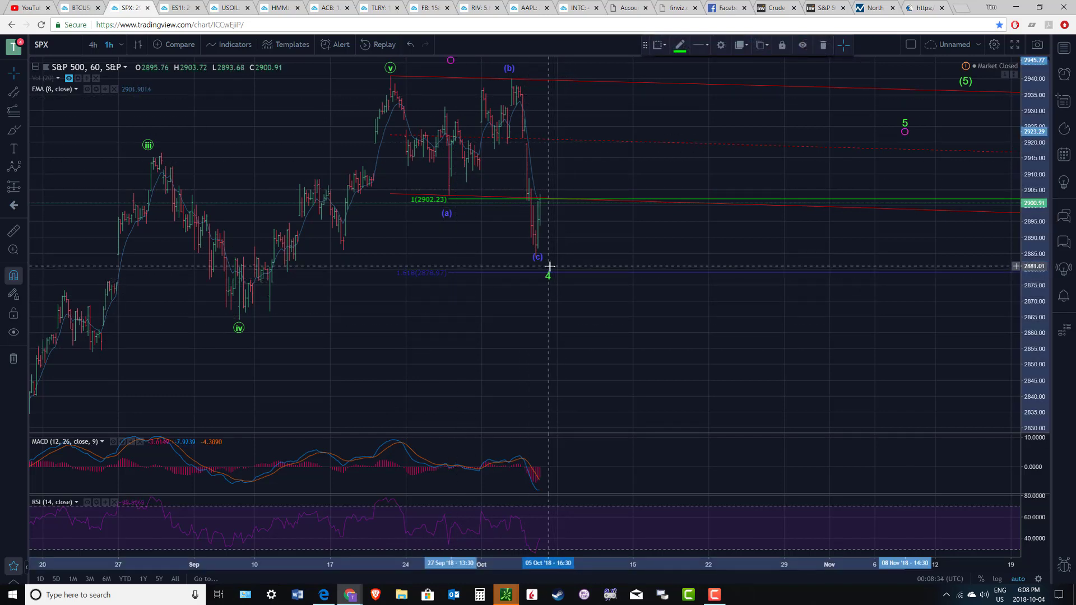
left_click_drag(514, 314, 493, 305)
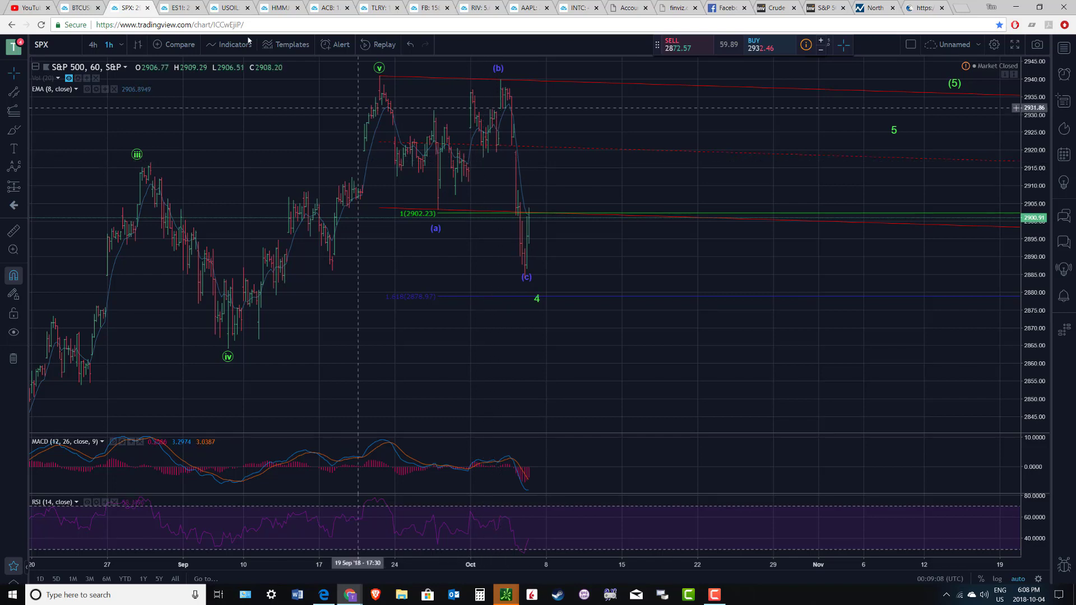
Check the recent decline on the ES1! S&P 500 E-mini futures chart and return to the SPX chart's wave (c) low
left_click(195, 11)
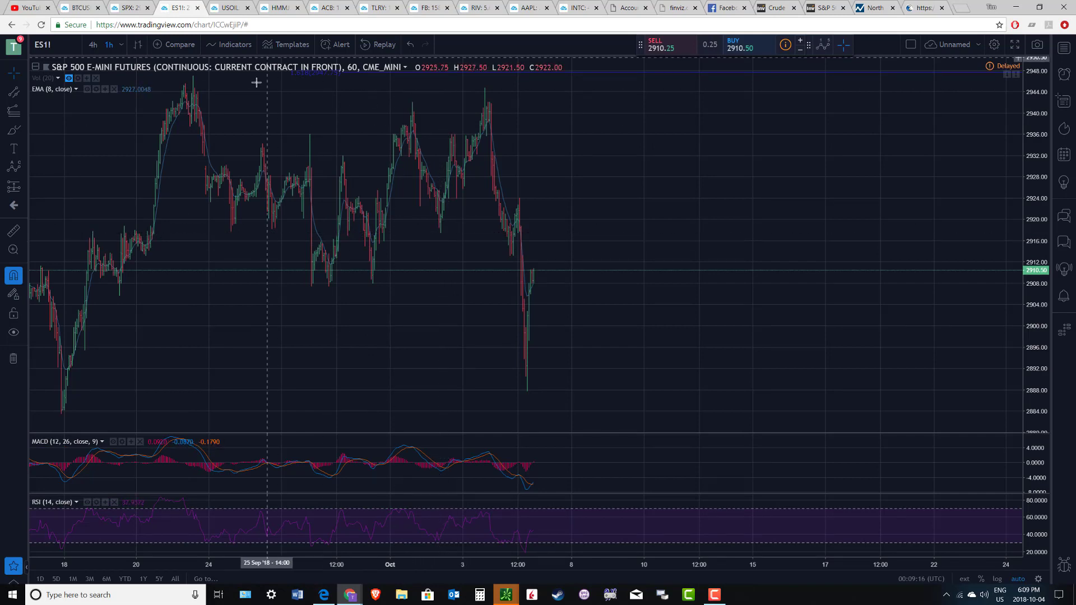
left_click(128, 7)
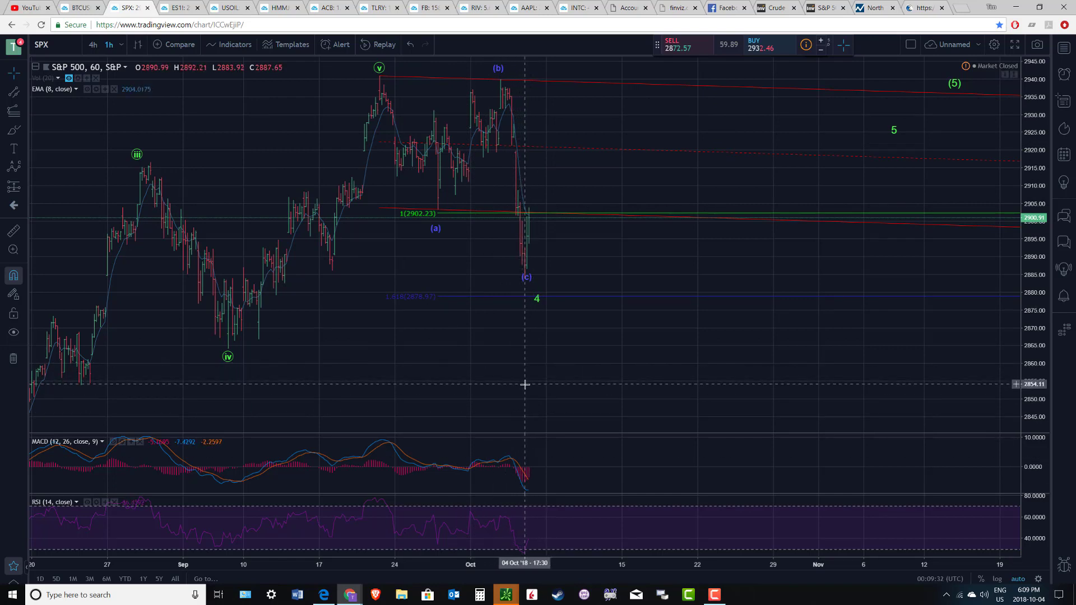
left_click(526, 280)
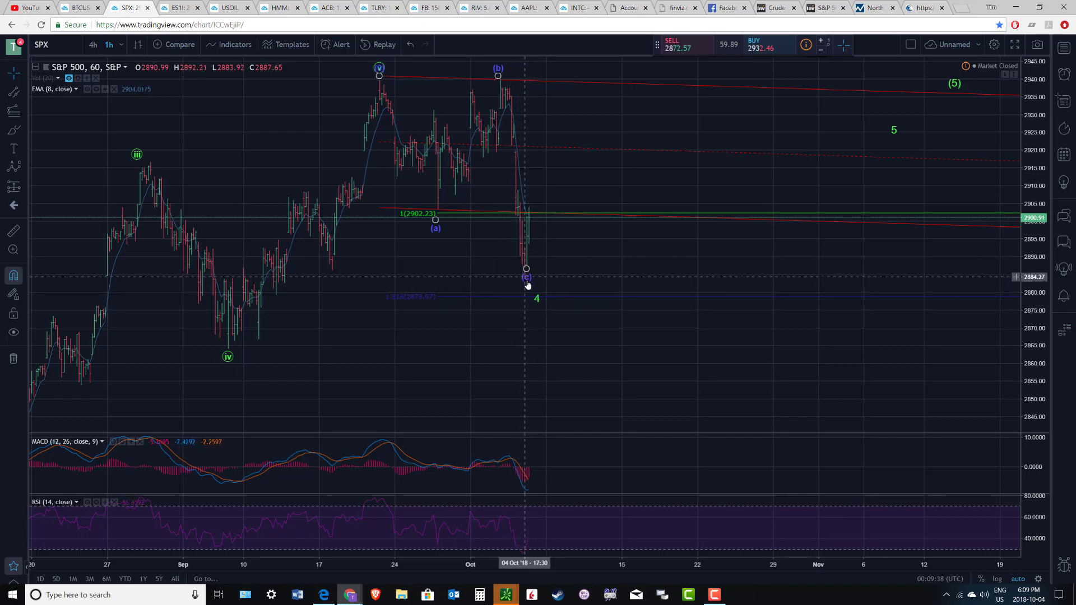
left_click_drag(476, 265, 493, 259)
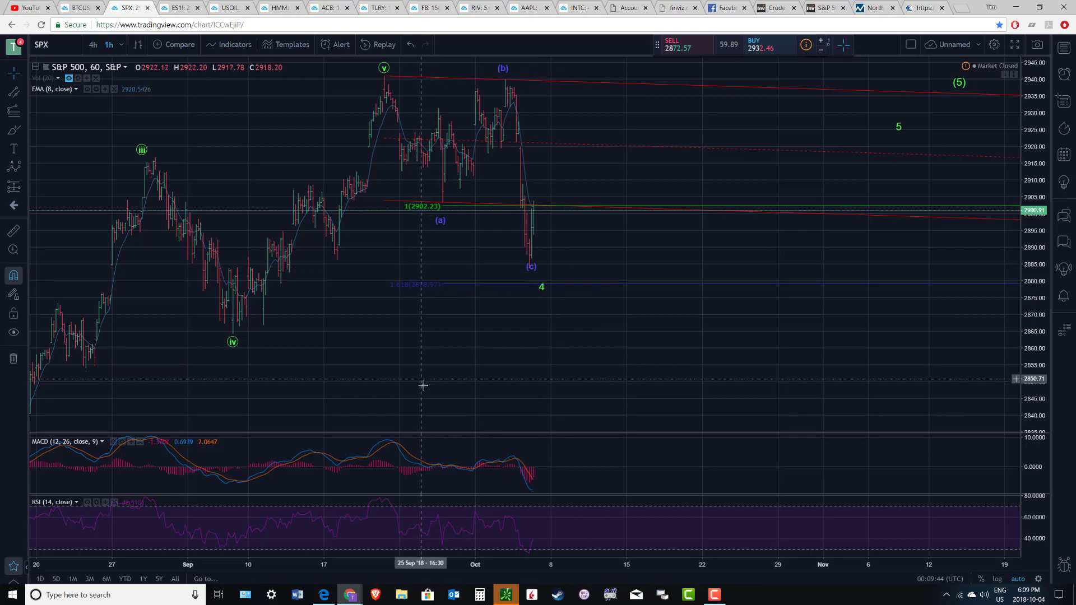
Switch to thinkorswim and examine the SPY option legs among the account's open positions
left_click(505, 594)
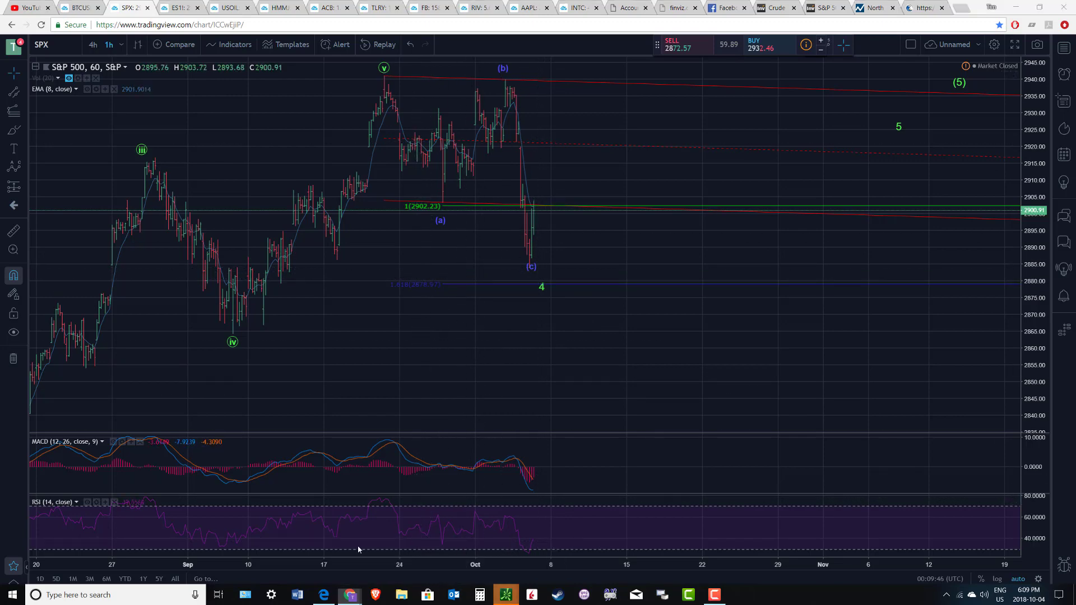
left_click(43, 556)
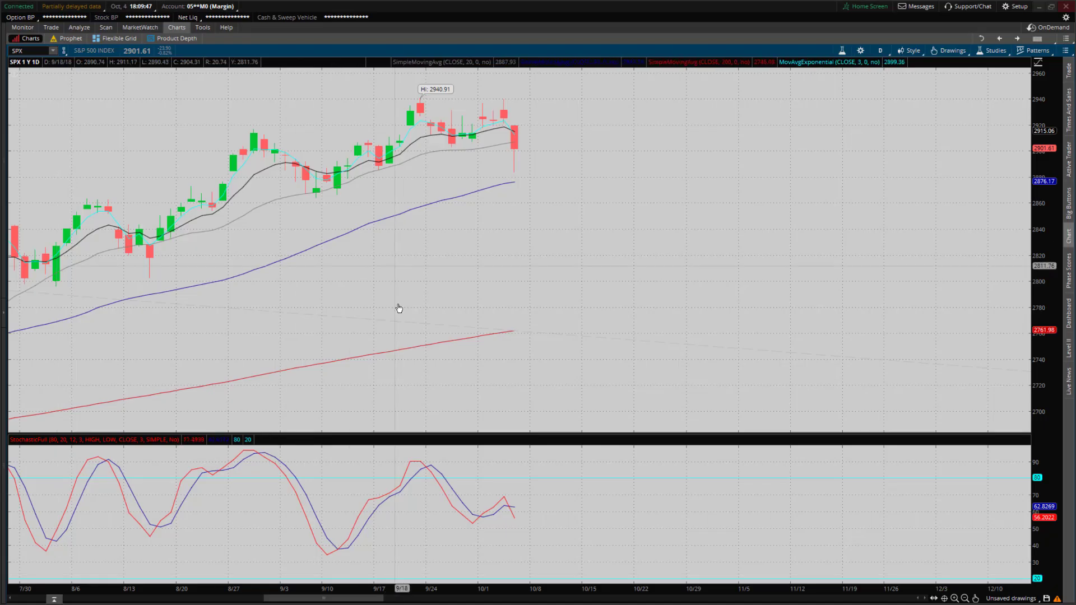
left_click(30, 28)
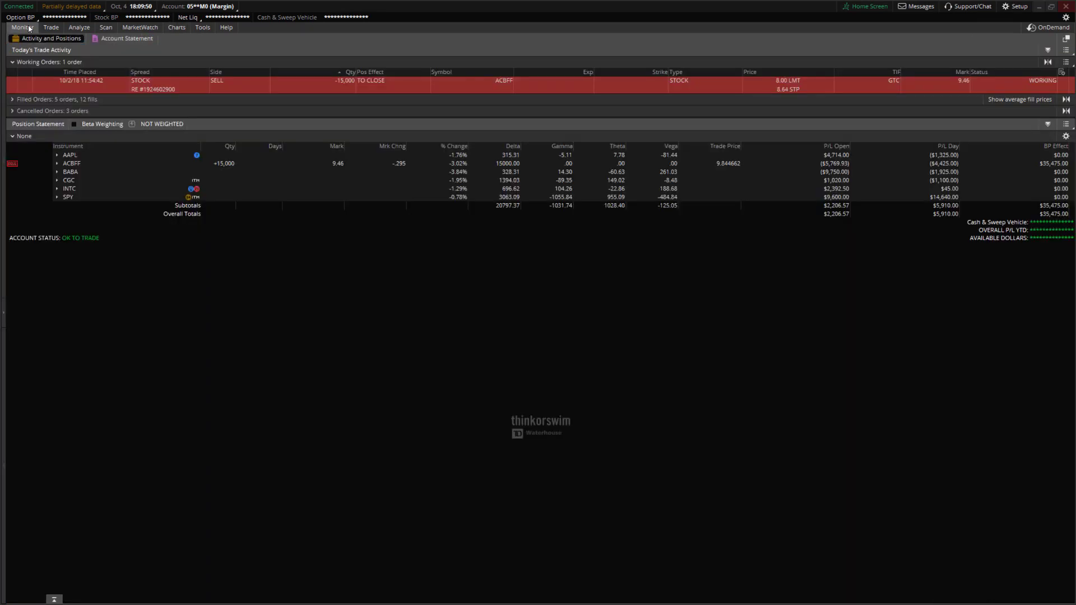
left_click(57, 198)
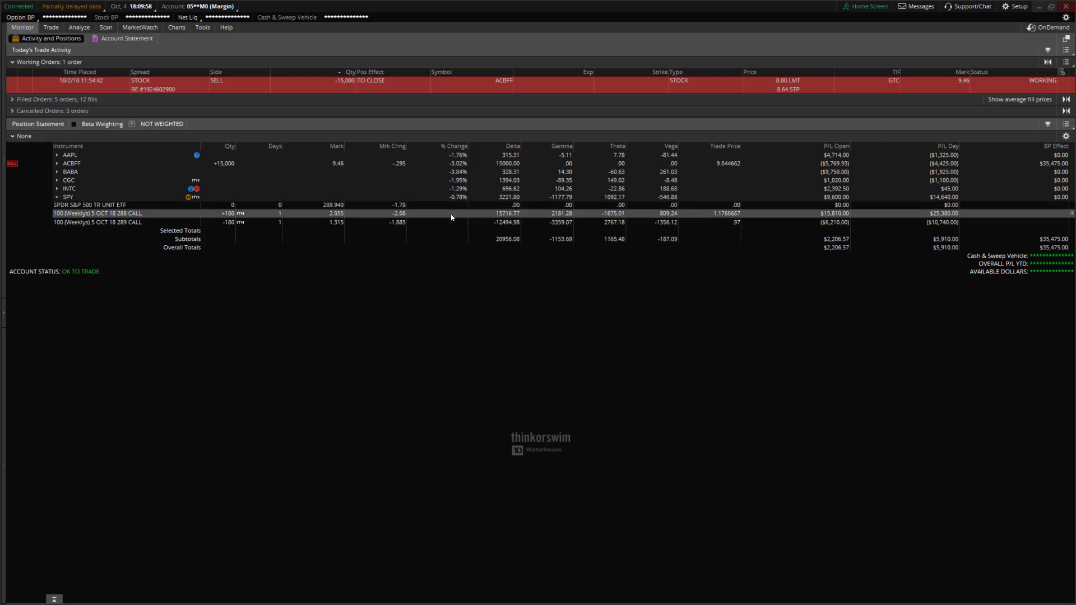
left_click(56, 198)
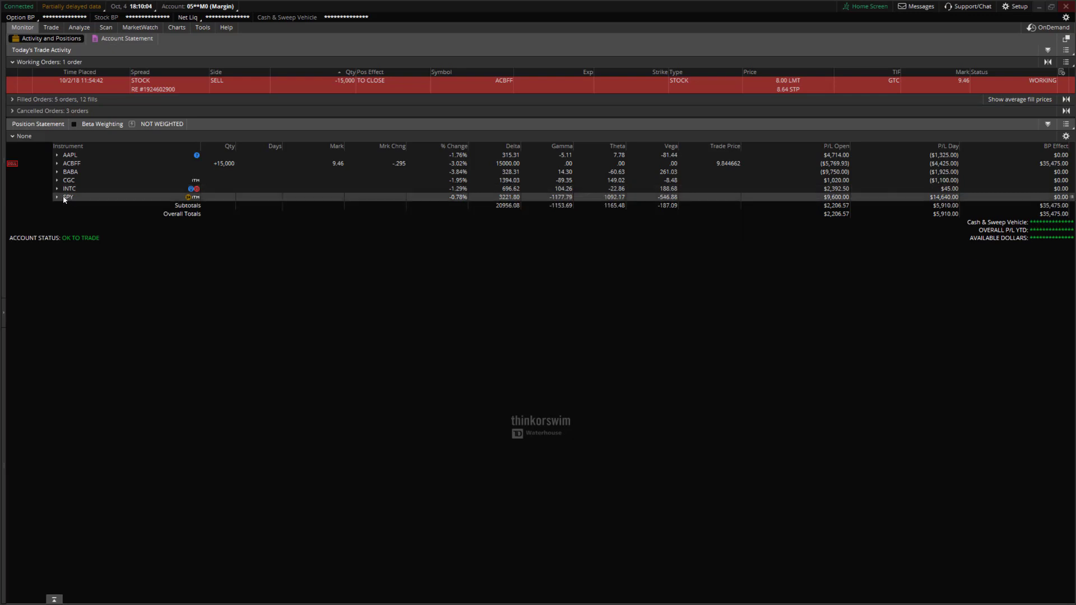
left_click(63, 198)
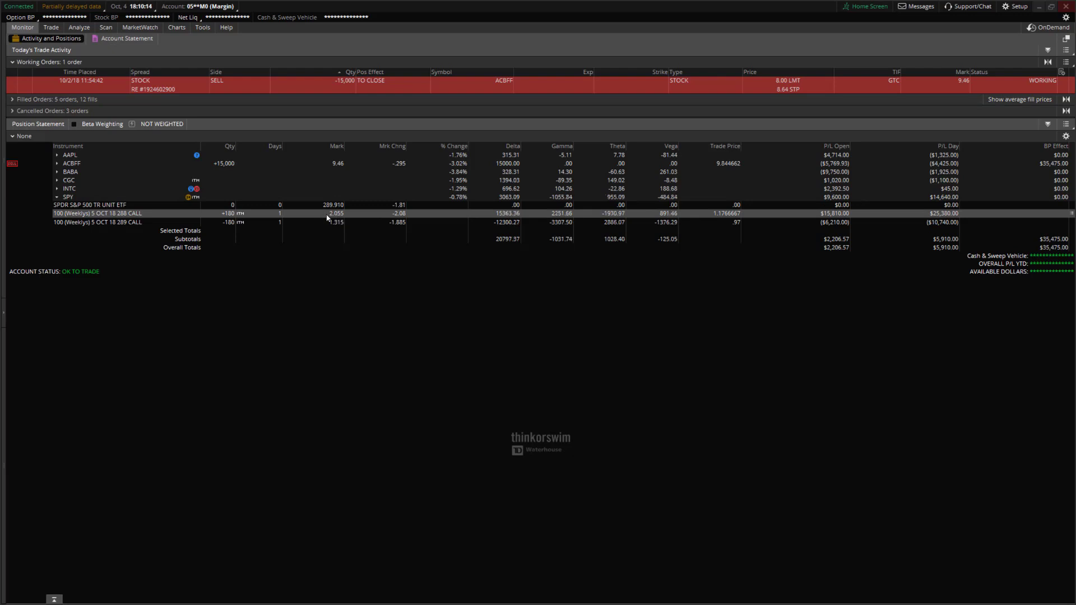
Return to the SPX daily chart and examine the 4 Oct candle against the blue moving average
left_click(179, 29)
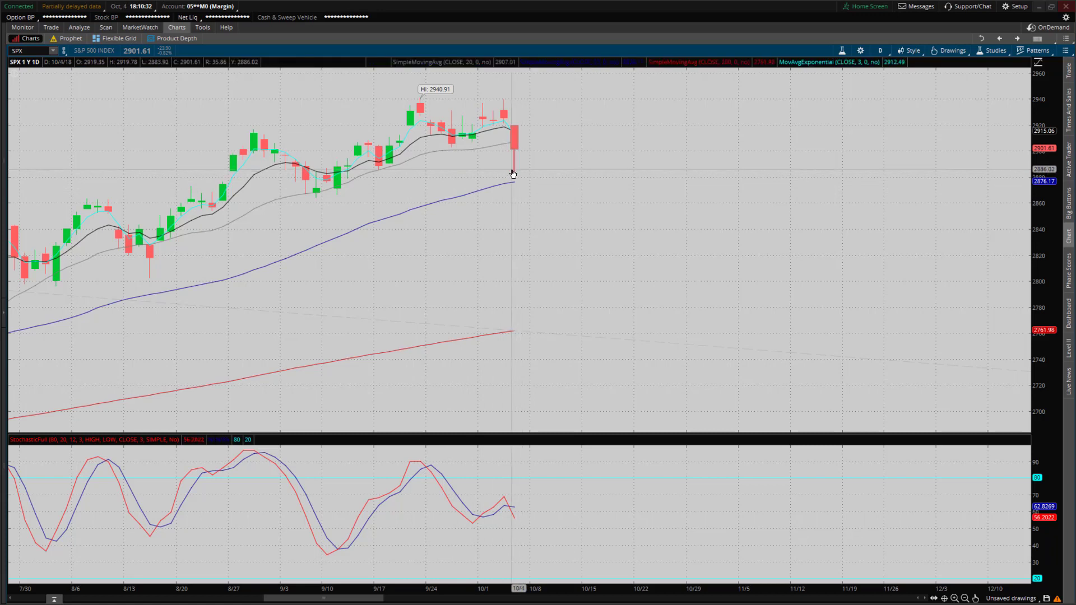
left_click_drag(528, 199, 529, 226)
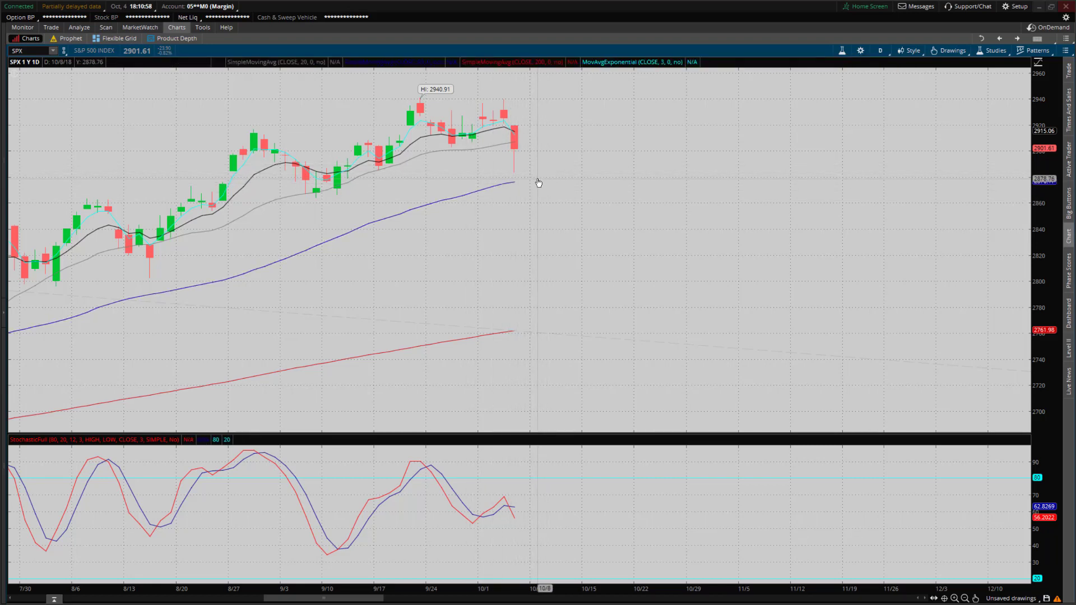
left_click(1047, 553)
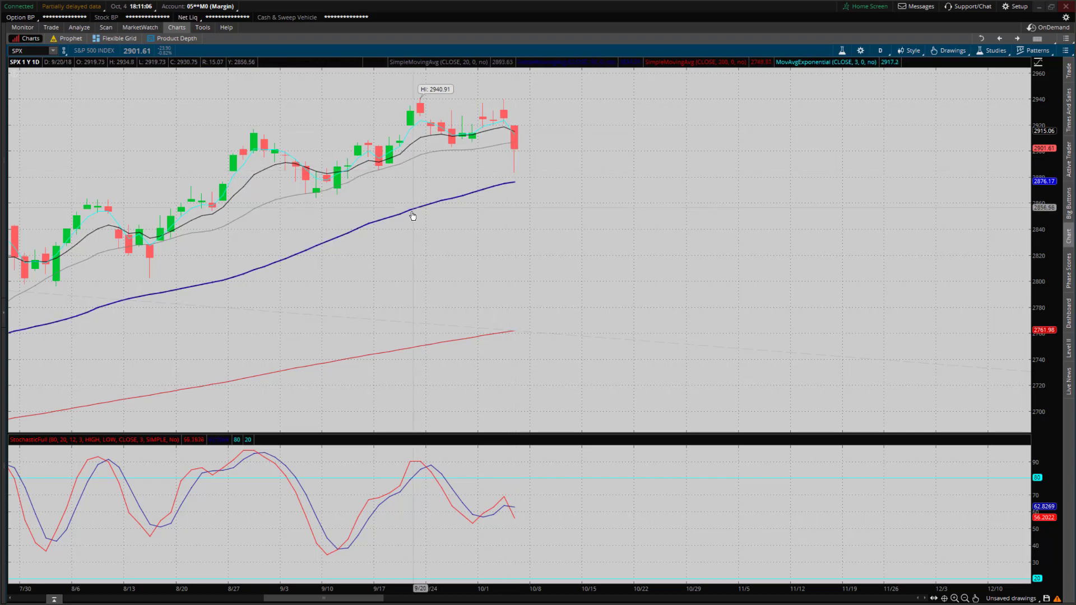
left_click_drag(540, 185, 545, 186)
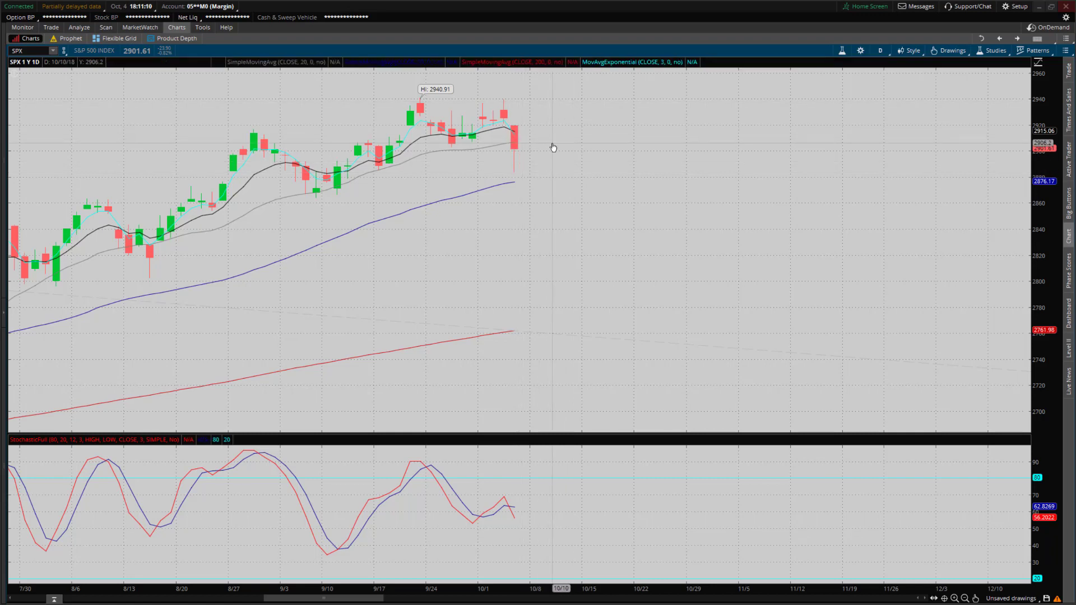
left_click_drag(550, 145, 568, 157)
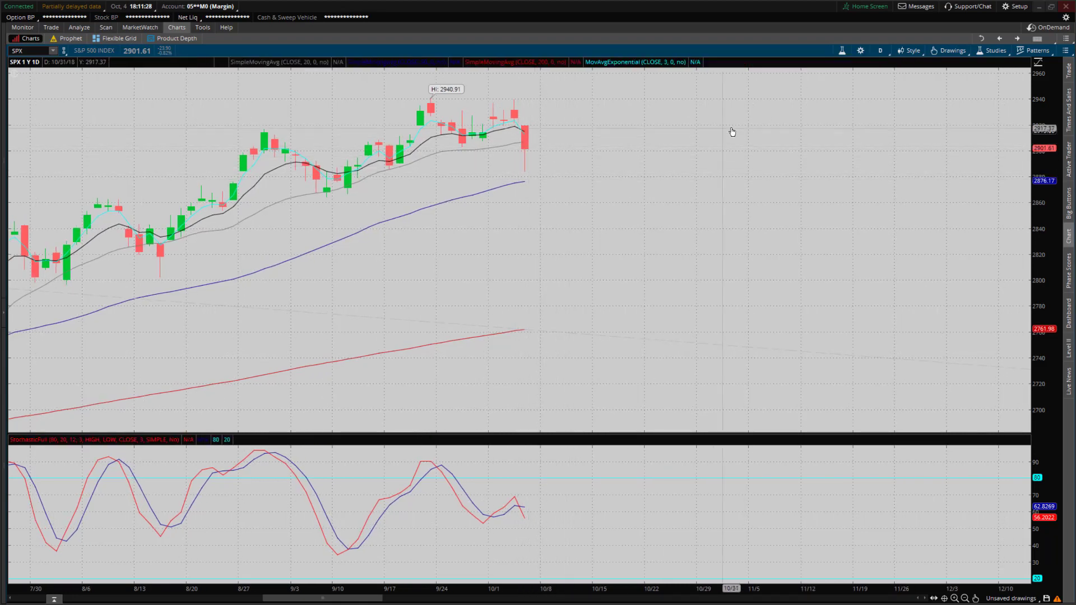
Restore the chart grid and maximize the COMP (NASDAQ Composite) cell
left_click(1038, 38)
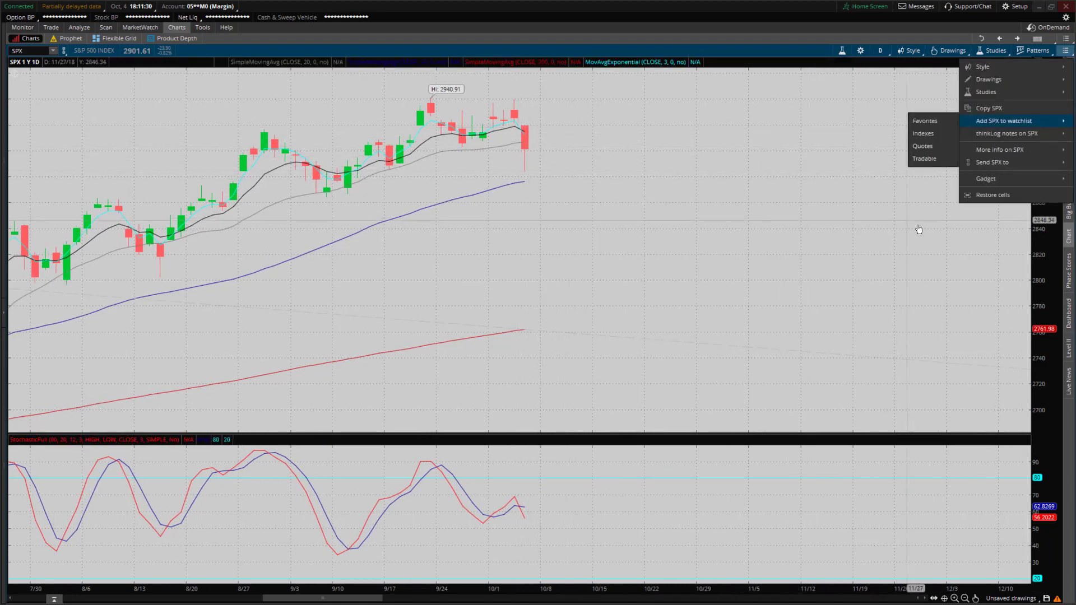
left_click(998, 200)
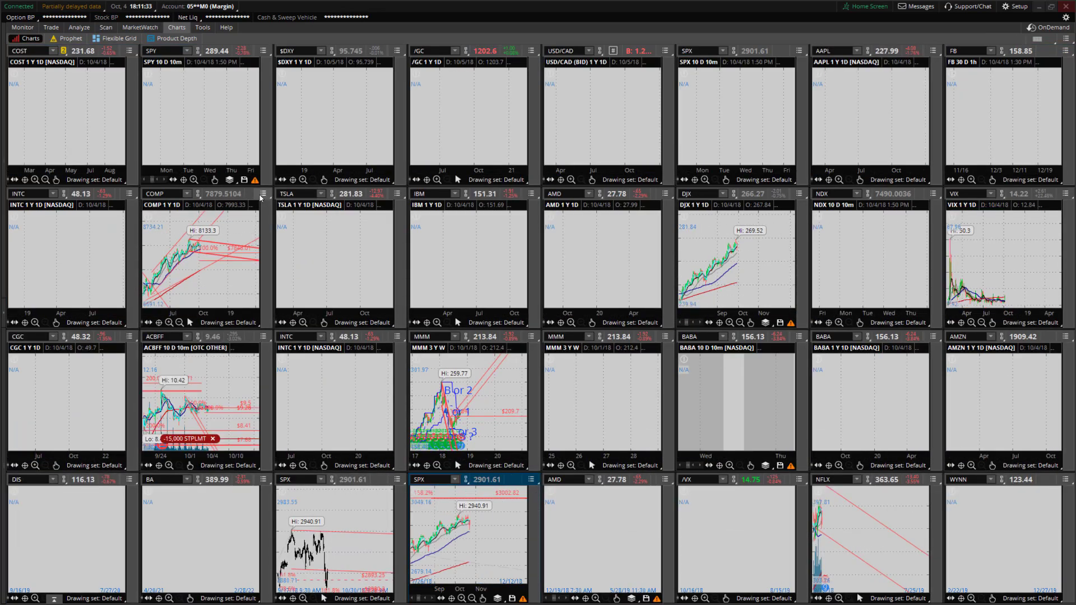
right_click(215, 195)
left_click(211, 339)
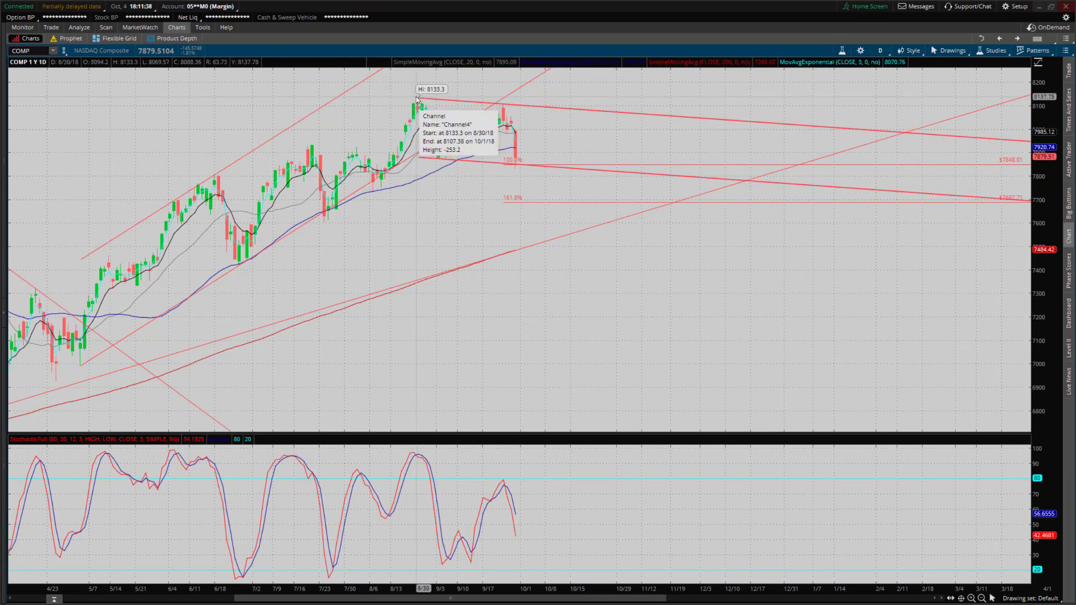
Examine the descending channel from the August high on the NASDAQ Composite chart
left_click(538, 110)
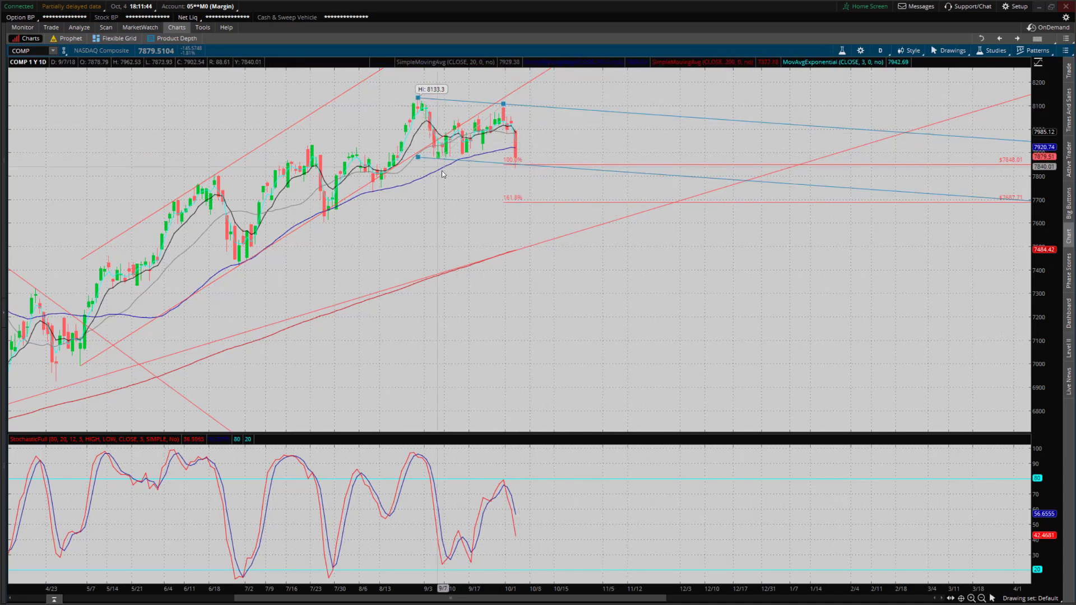
left_click(470, 186)
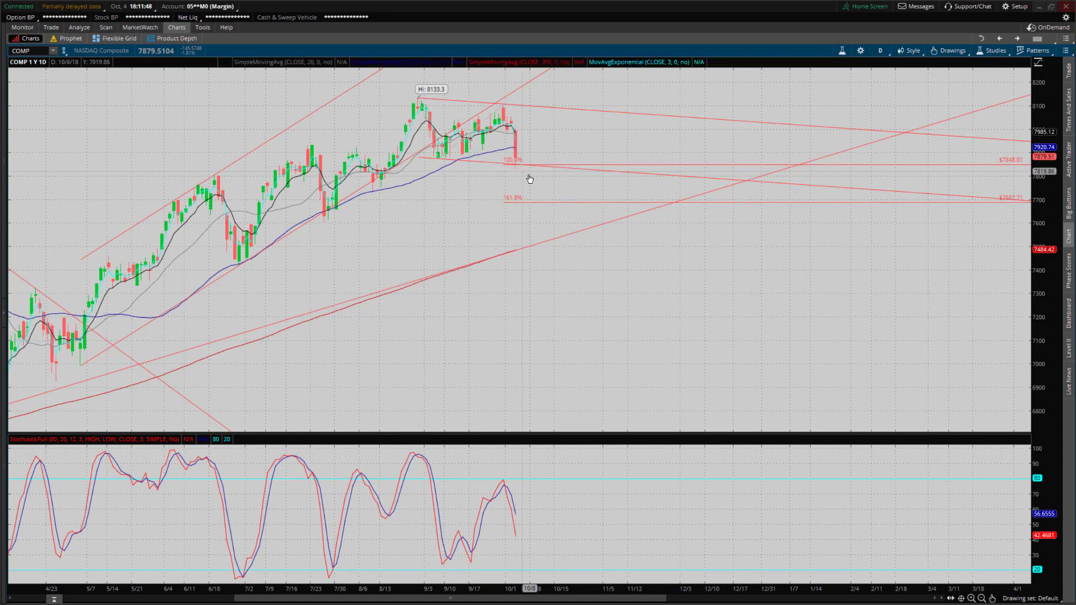
left_click(599, 166)
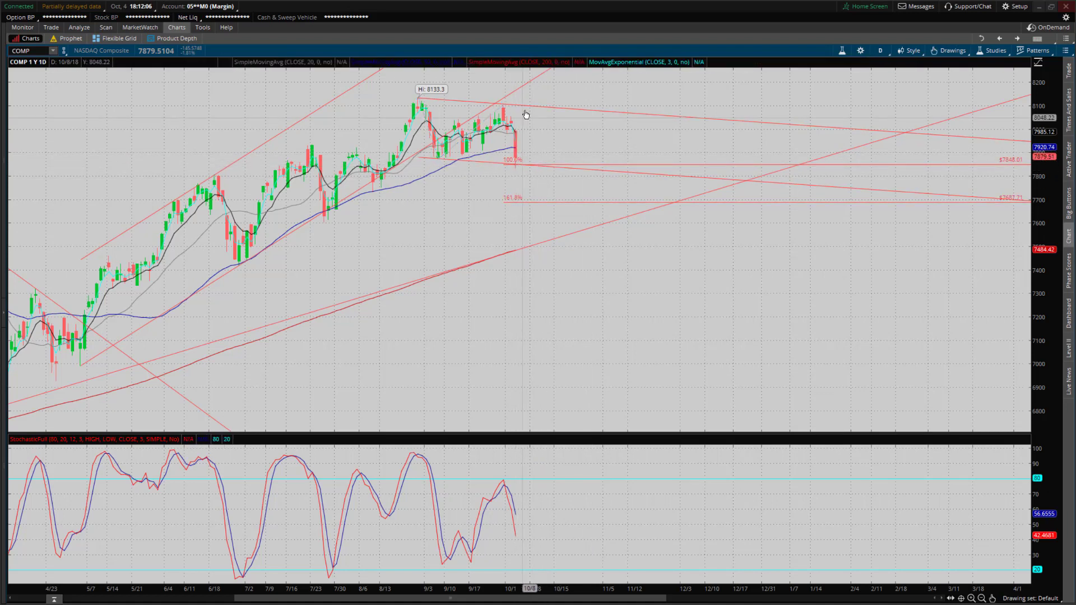
Hide the 1.618 level of the COMP chart's Fibonacci extension, leaving only level 1 visible, and dismiss the mail notification
right_click(544, 202)
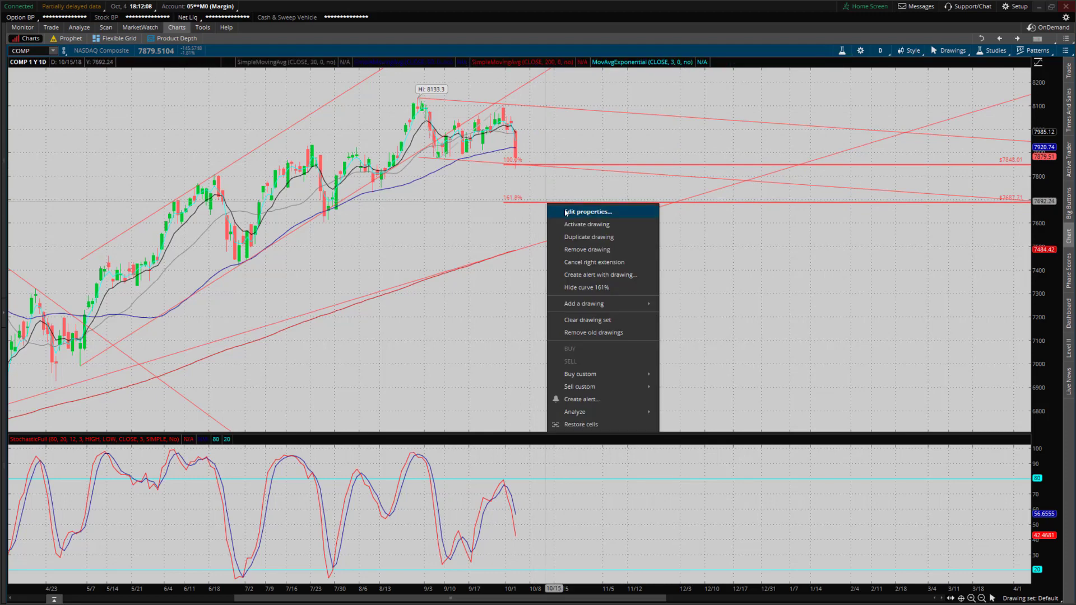
left_click(558, 214)
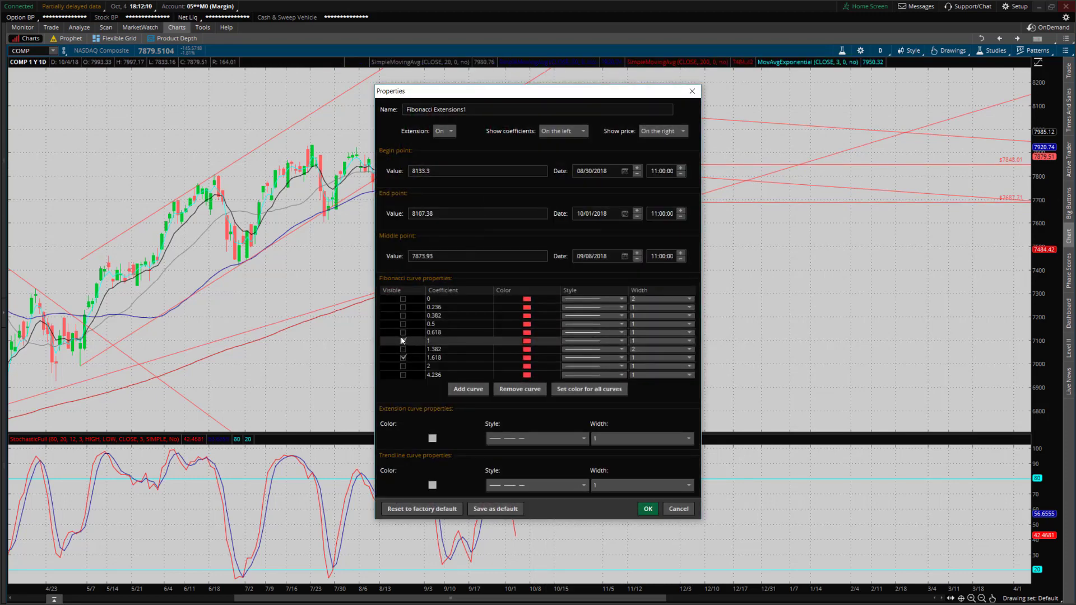
left_click(403, 357)
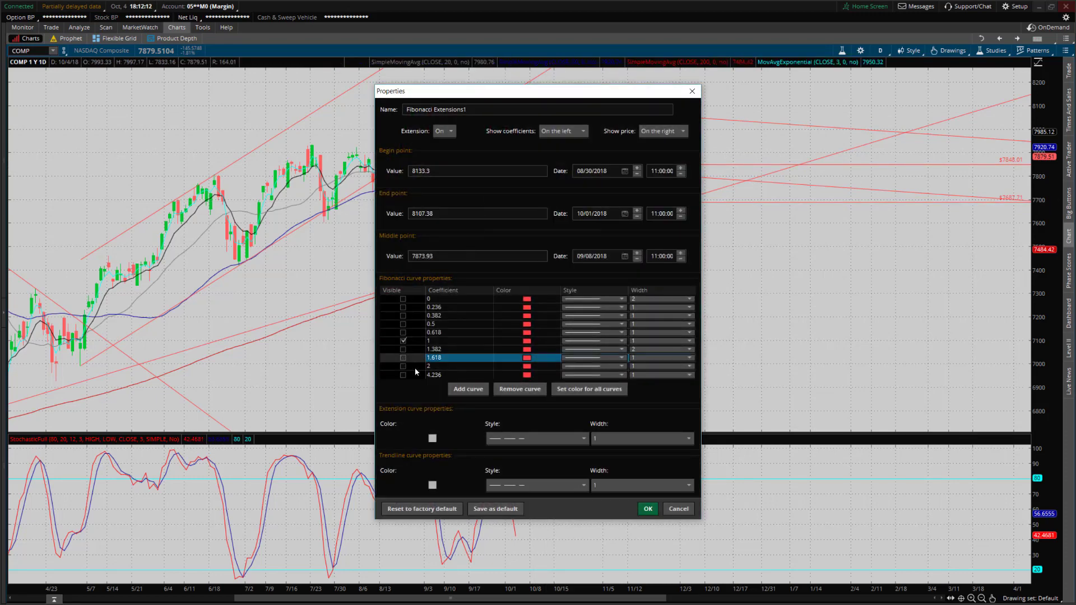
left_click(648, 510)
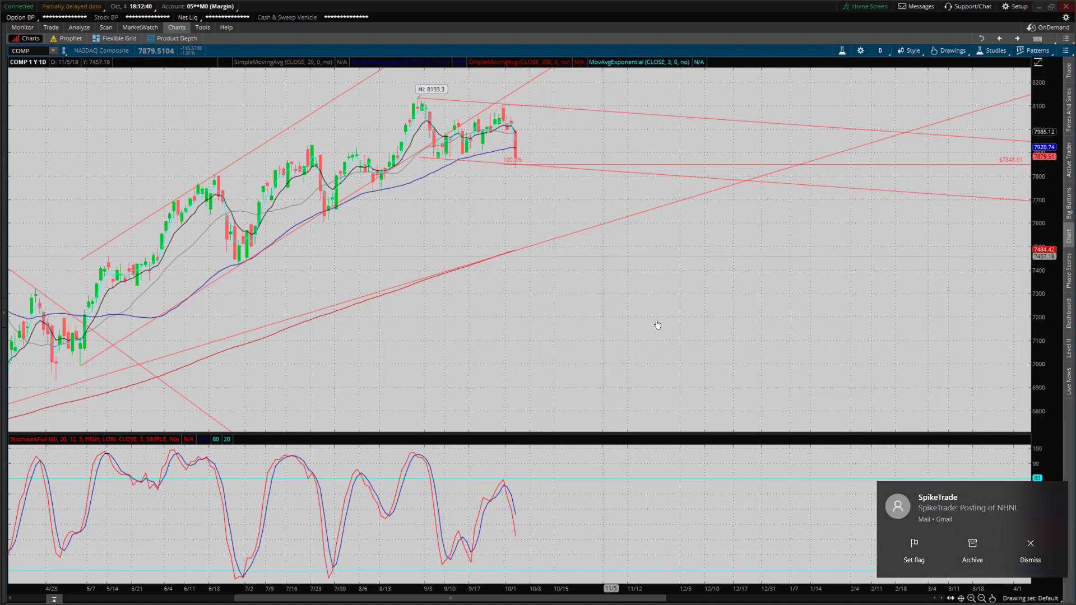
left_click(1030, 552)
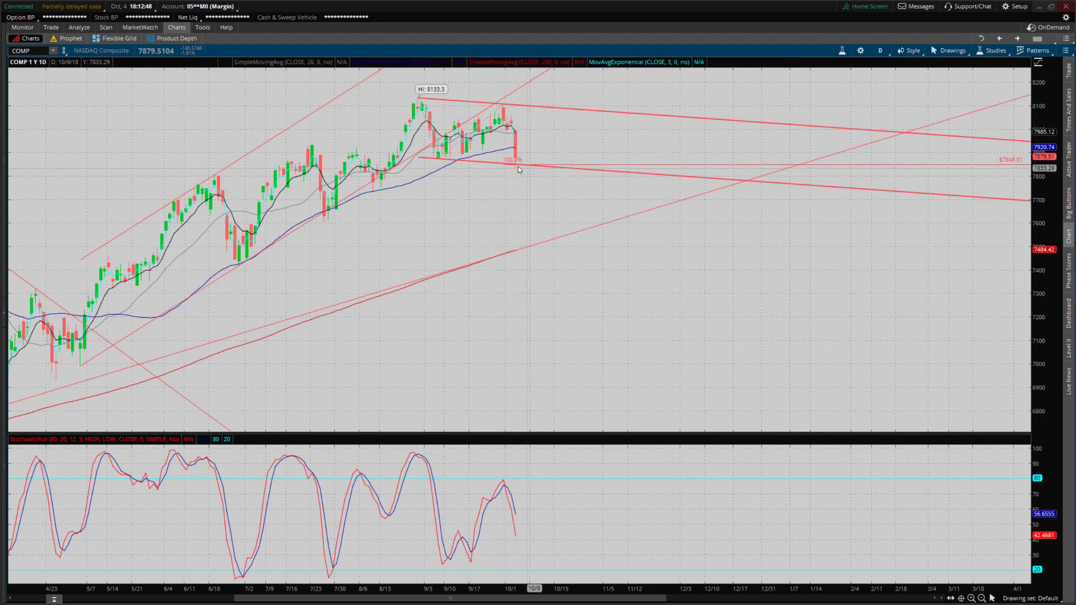
Examine the 4 Oct COMP candle against the 100% extension level and the lower channel line
mouse_move(524, 188)
left_mouse_down()
mouse_move(550, 204)
mouse_move(533, 179)
left_mouse_up()
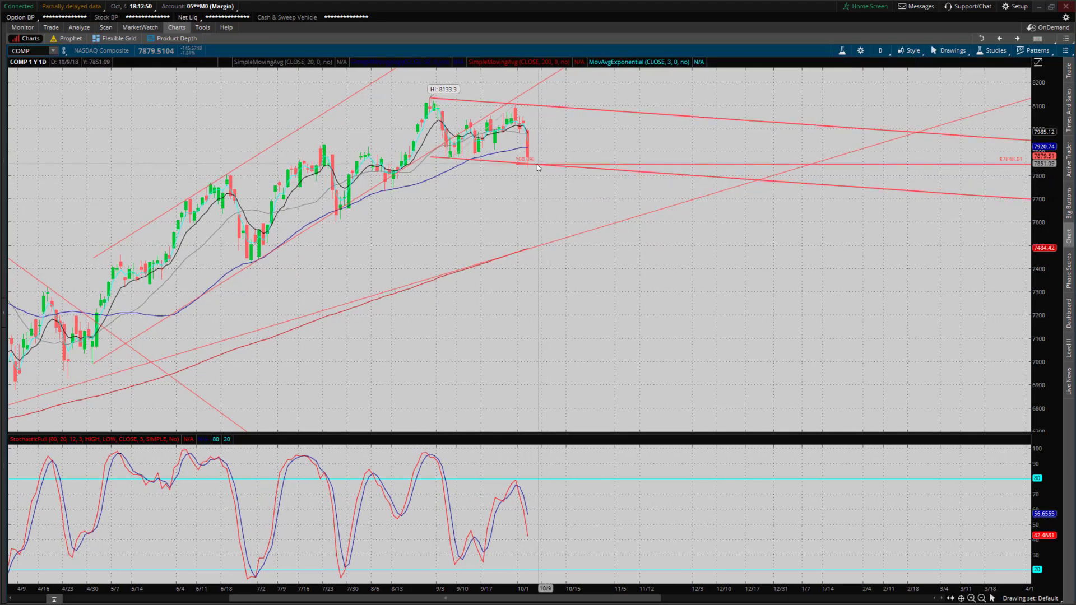
mouse_move(528, 168)
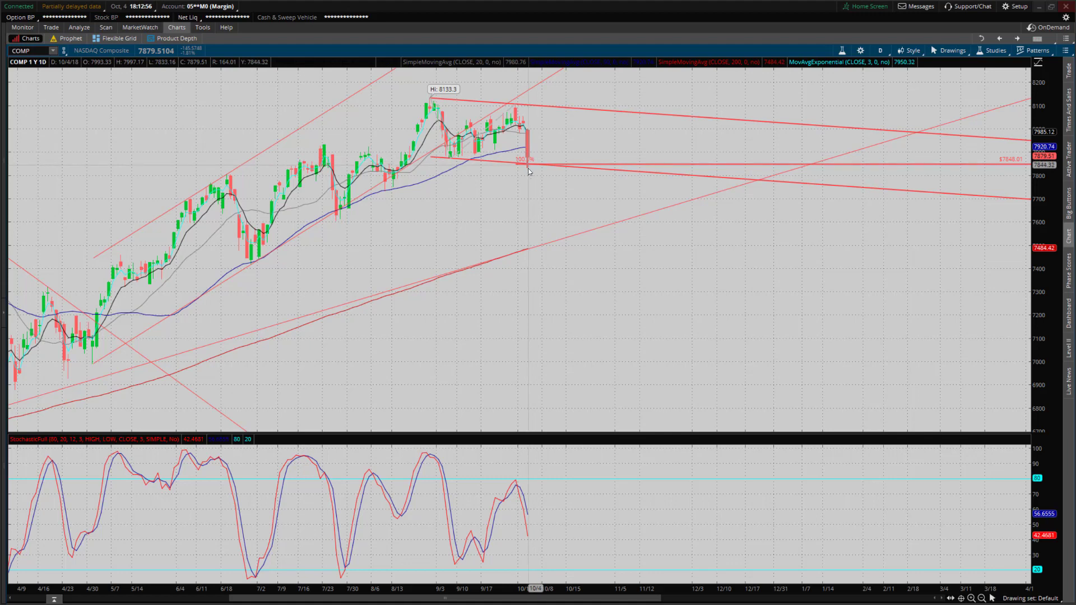
mouse_move(528, 168)
left_mouse_down()
mouse_move(530, 185)
mouse_move(519, 166)
left_mouse_up()
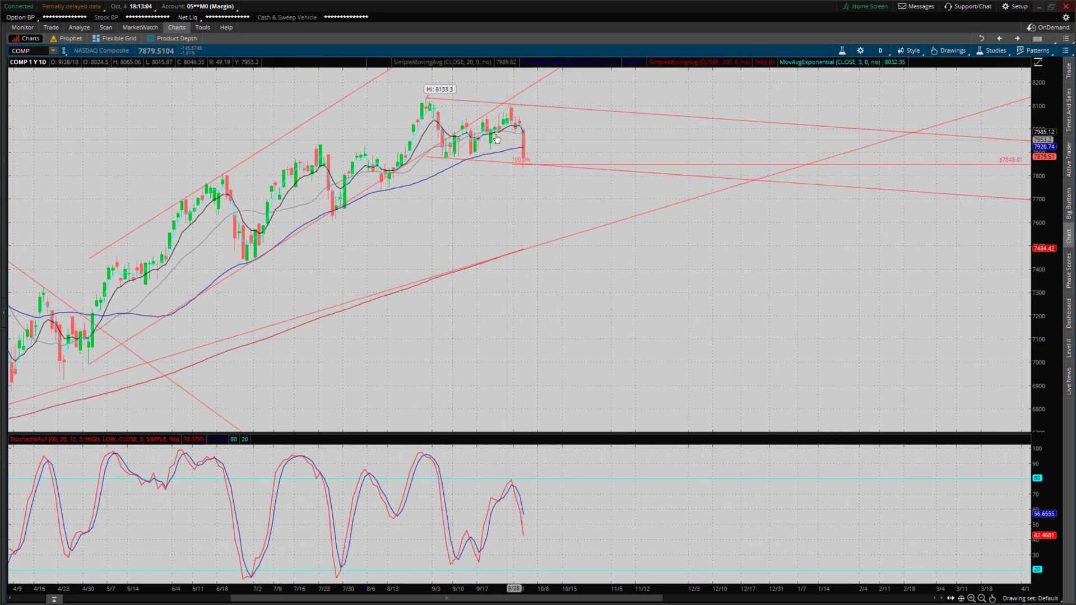
Restore the chart grid and maximize the DJX (Dow Jones Industrial Average) cell
left_click(1066, 51)
left_click(1012, 200)
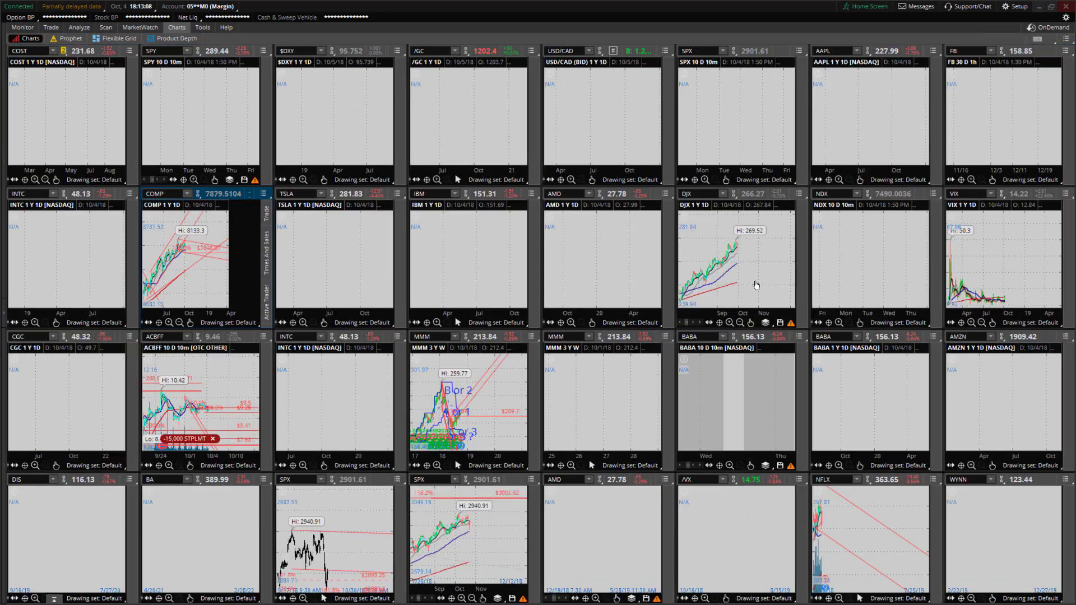
left_click(799, 193)
left_click(751, 335)
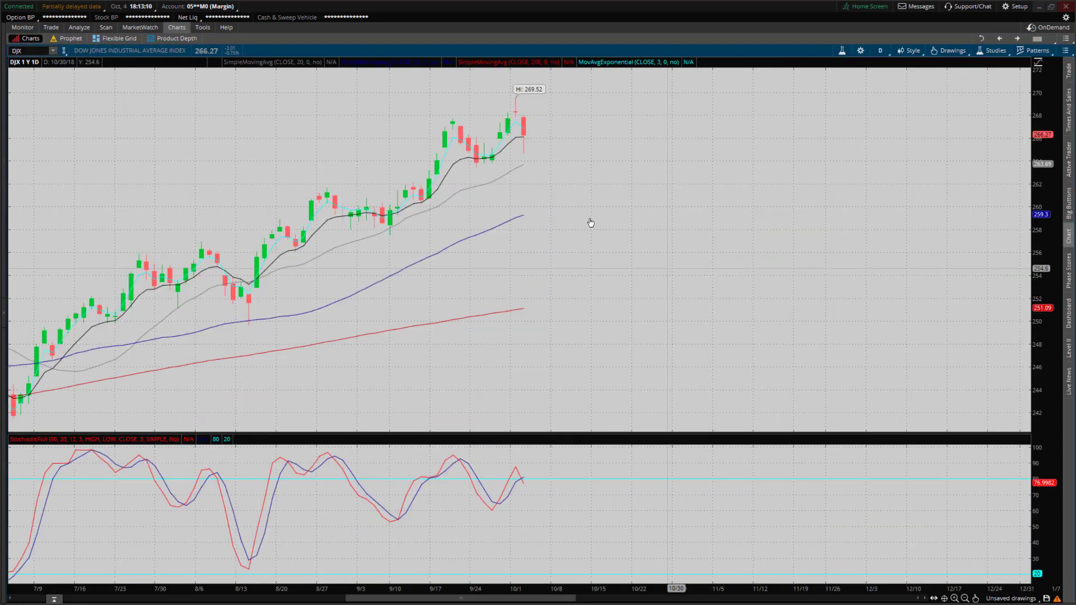
Activate the pointer cursor and zoom the DJX daily chart in on the late July to October candles
left_click(951, 51)
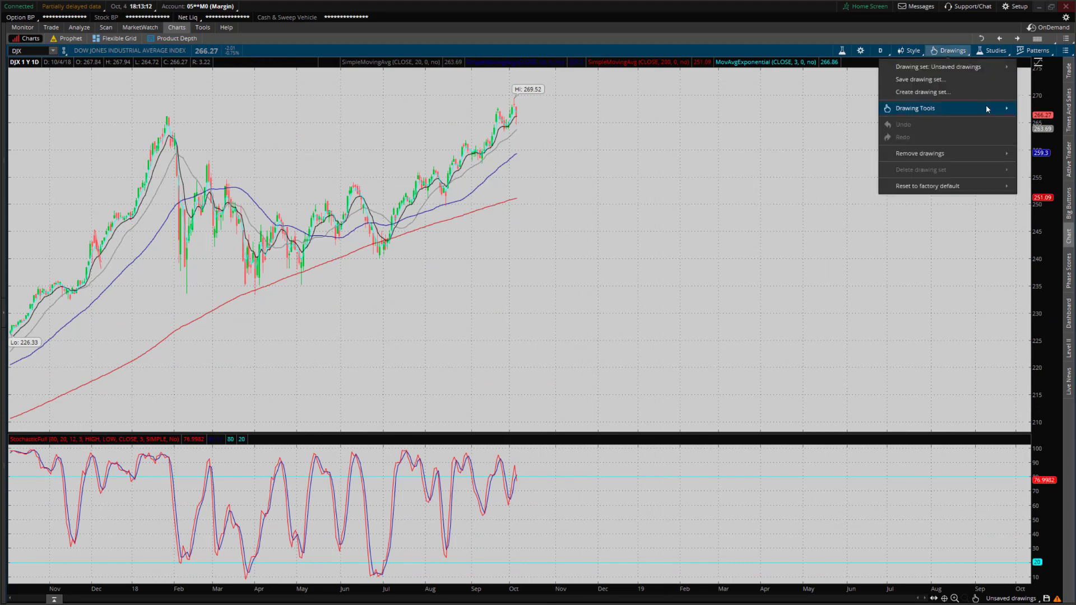
mouse_move(987, 106)
left_click(1040, 111)
left_click_drag(391, 140, 642, 202)
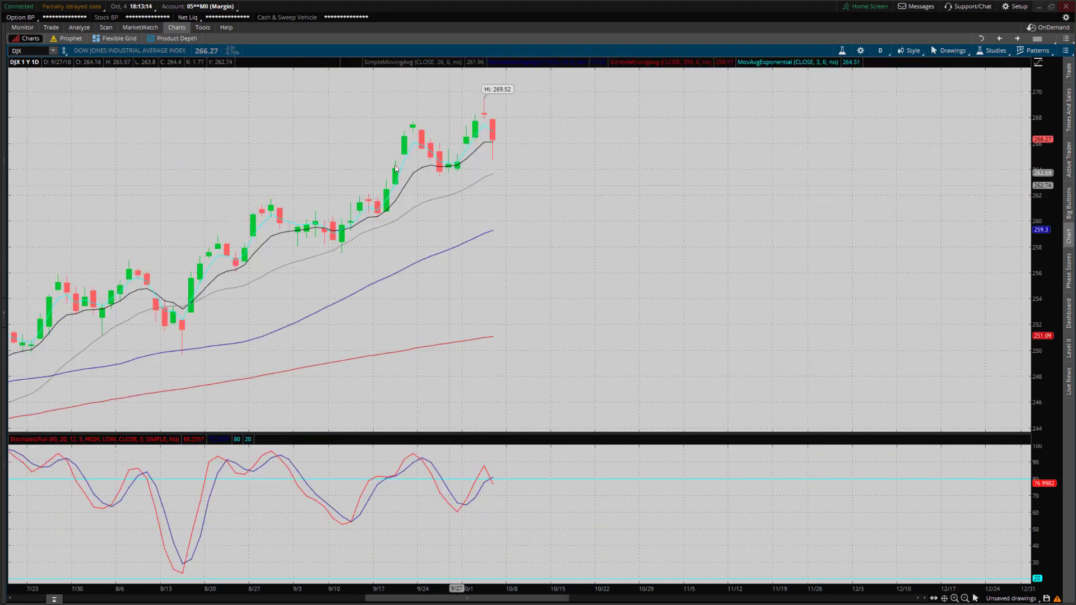
Activate the hand (pan) cursor and examine the early October high and pullback on the DJX chart
left_click(919, 51)
left_click(953, 51)
mouse_move(986, 106)
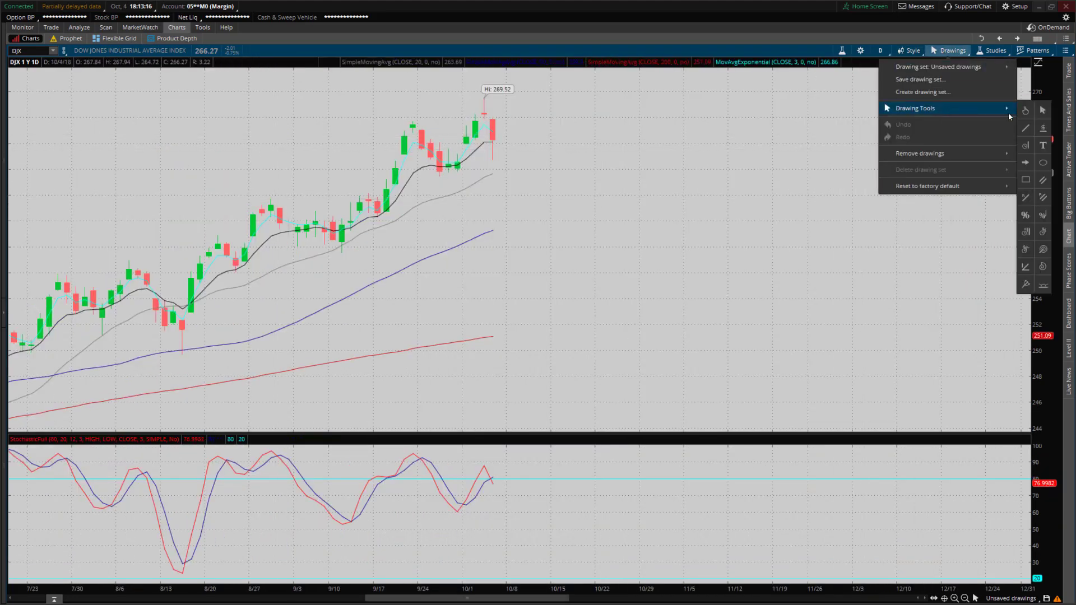
left_click(1027, 115)
left_click_drag(798, 136, 827, 131)
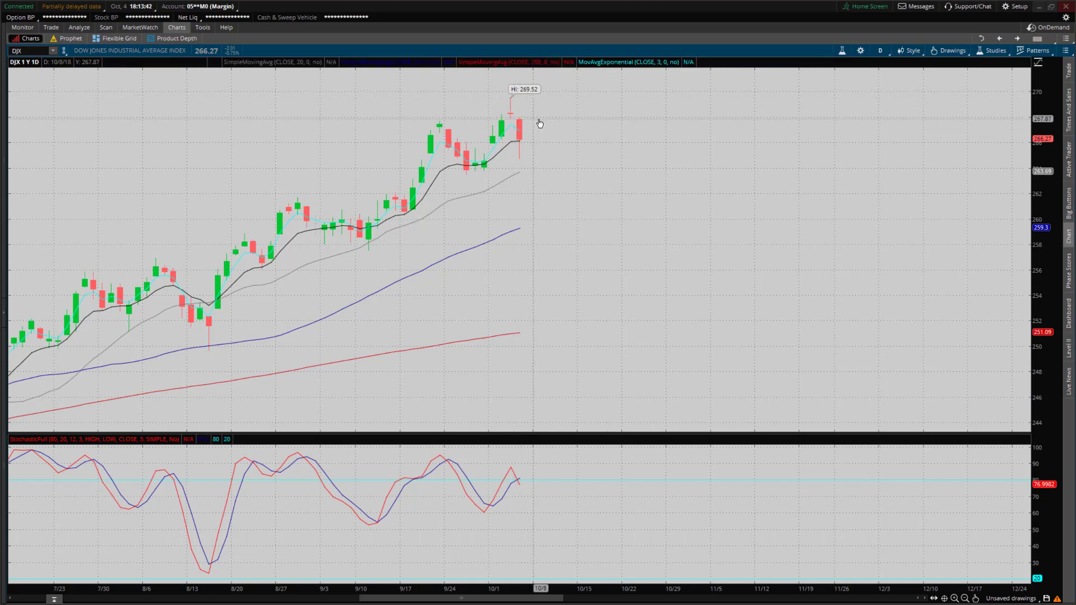
left_click_drag(586, 115, 593, 117)
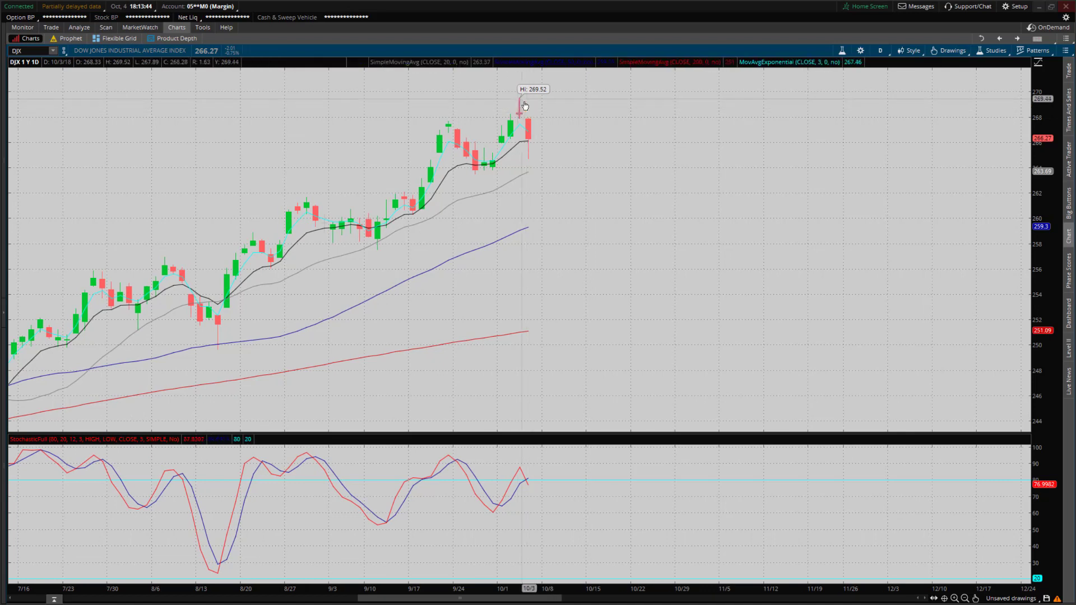
scroll(610, 123, "down", 1)
scroll(586, 139, "up", 1)
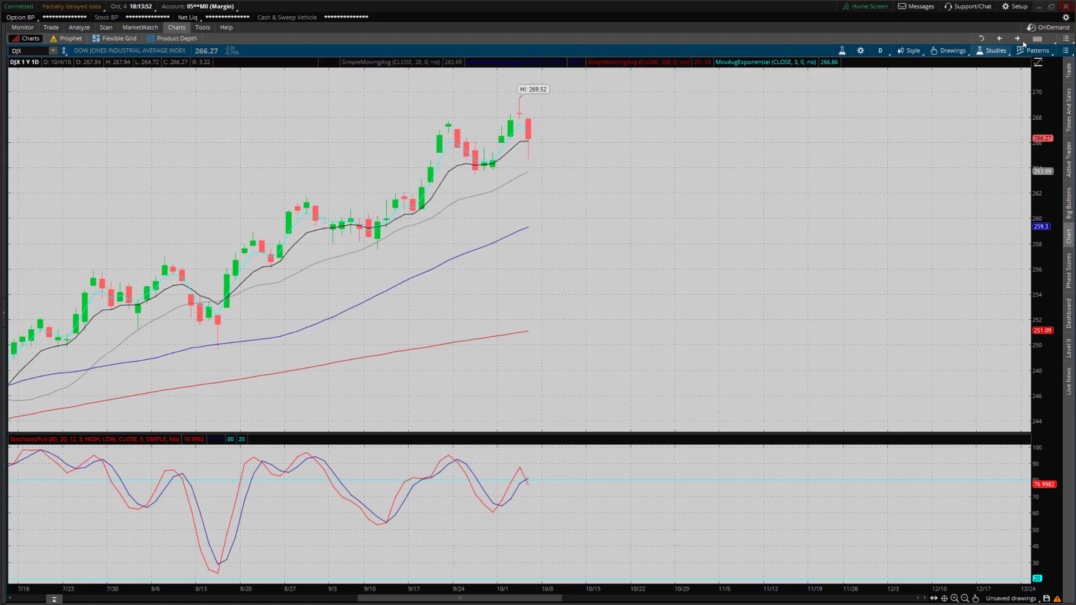
Restore the chart grid and maximize the VIX (CBOE Market Volatility Index) cell
left_click(1065, 51)
left_click(1006, 201)
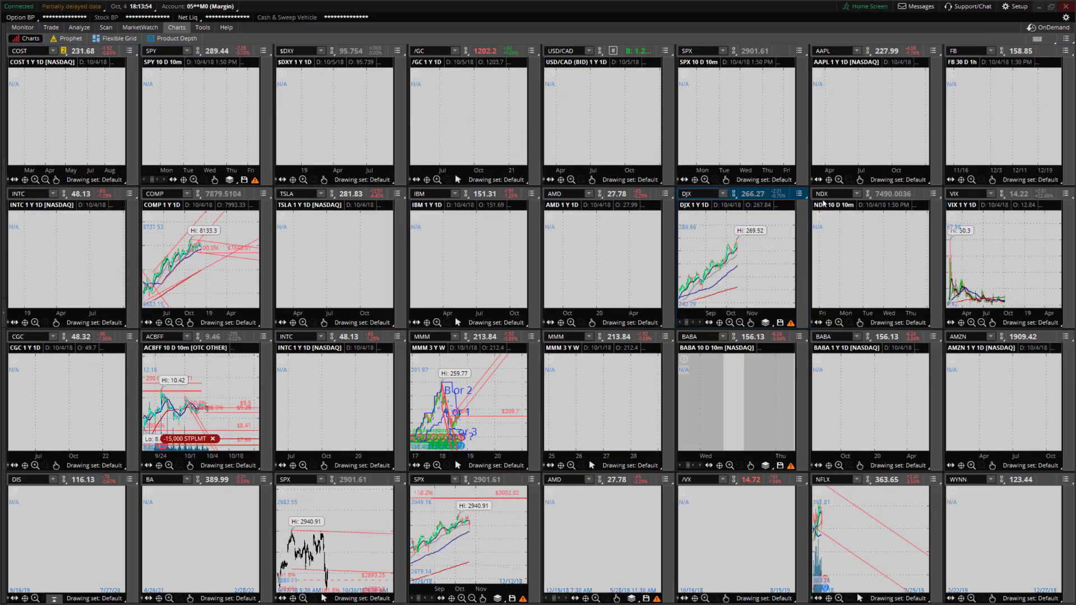
left_click(1065, 193)
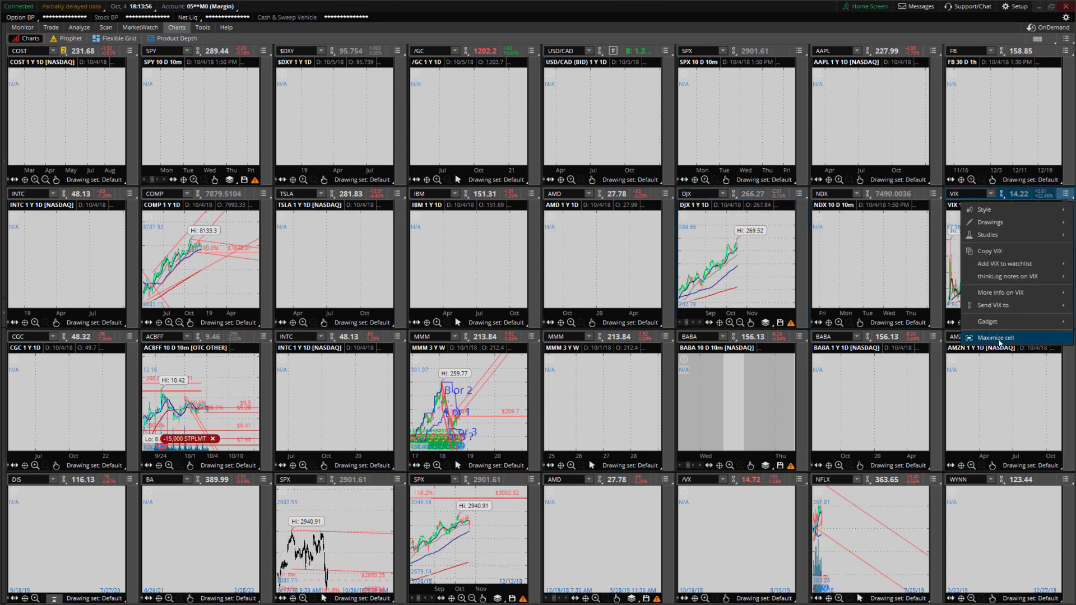
left_click(971, 343)
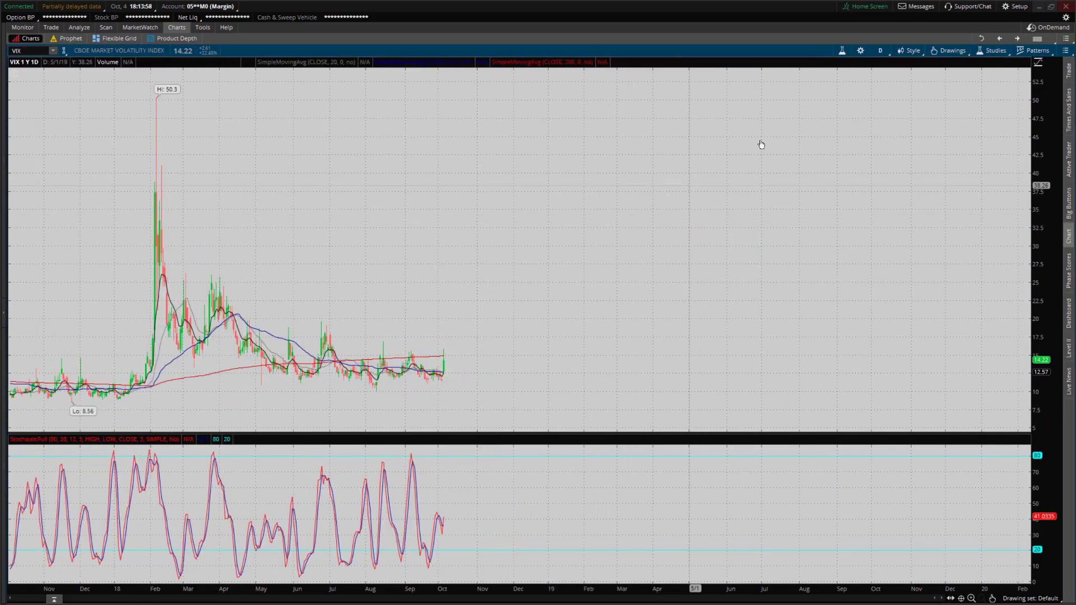
Activate the pointer cursor and zoom the VIX daily chart in on the mid-June to early October candles
left_click(949, 51)
mouse_move(925, 121)
left_click(1008, 124)
left_click_drag(112, 314, 623, 355)
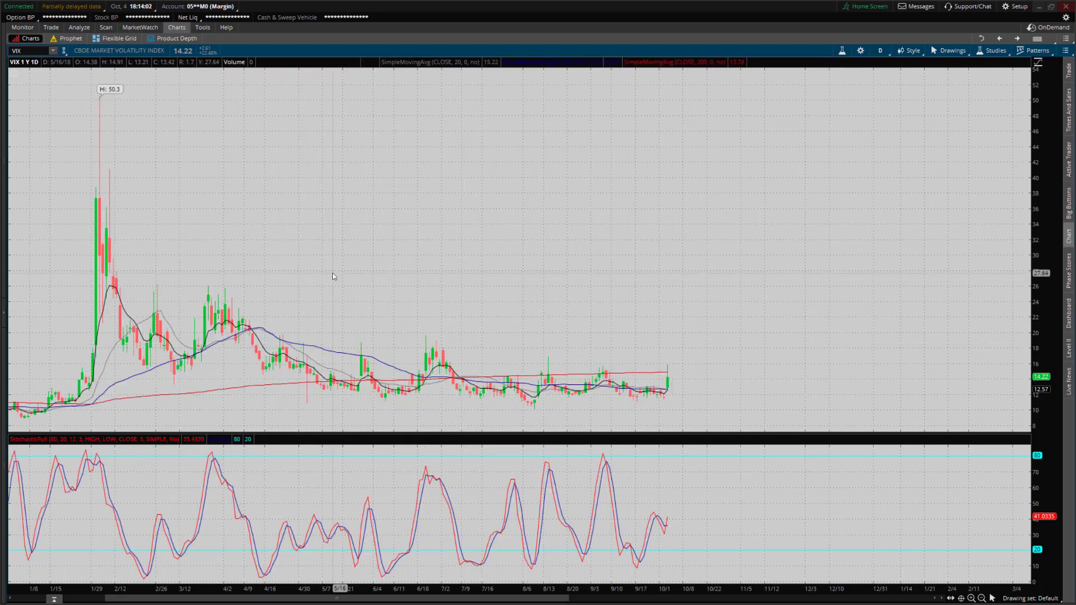
left_click_drag(387, 281, 928, 313)
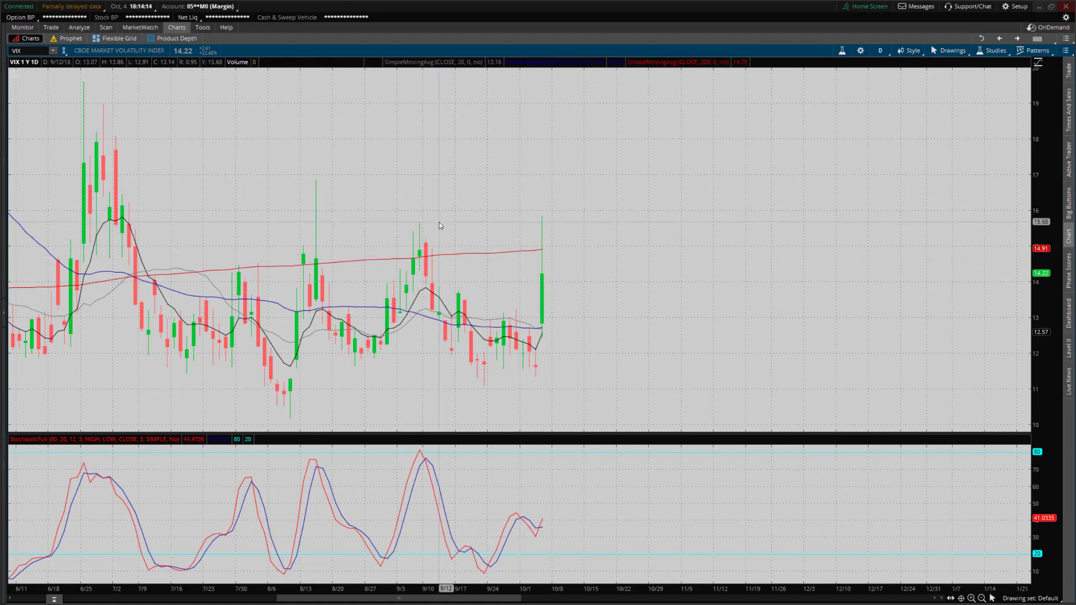
Zoom the VIX chart back out to the February peak, and zoom in again on the mid-May to early October candles
right_click(627, 228)
left_click(650, 269)
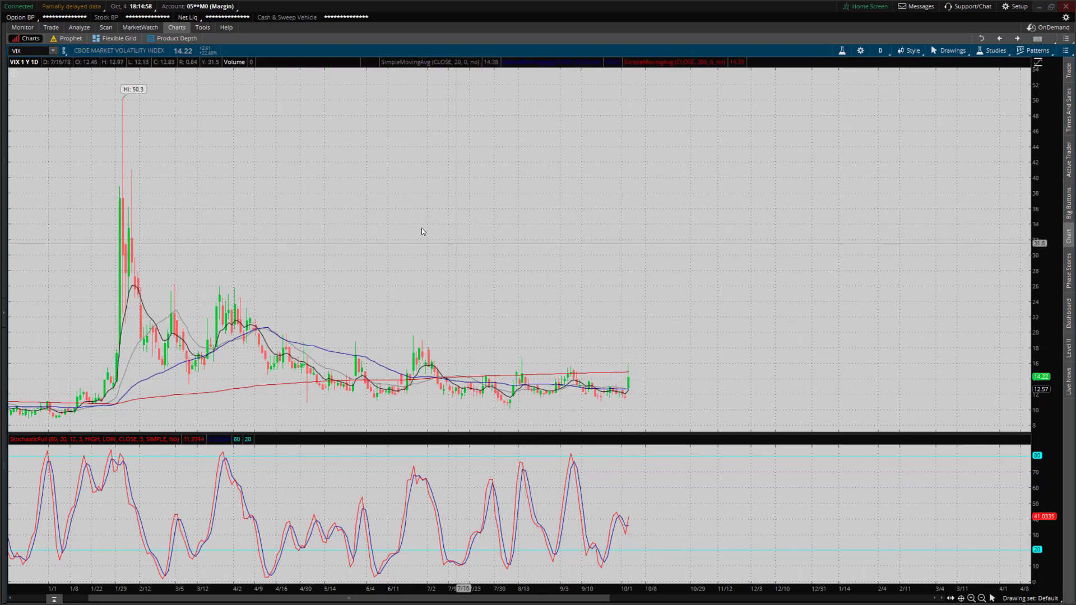
left_click_drag(323, 233, 869, 258)
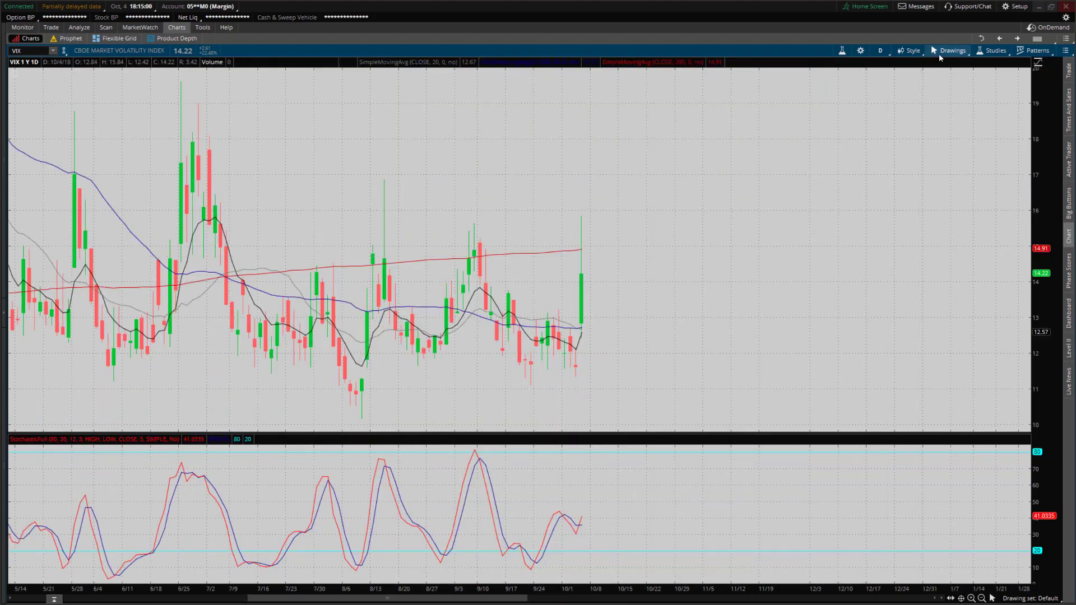
Activate the hand (pan) cursor and shift the VIX chart slightly forward in time to examine the 4 October candle
left_click(939, 52)
left_click(1016, 140)
left_click_drag(854, 137, 781, 127)
left_click_drag(543, 242, 550, 241)
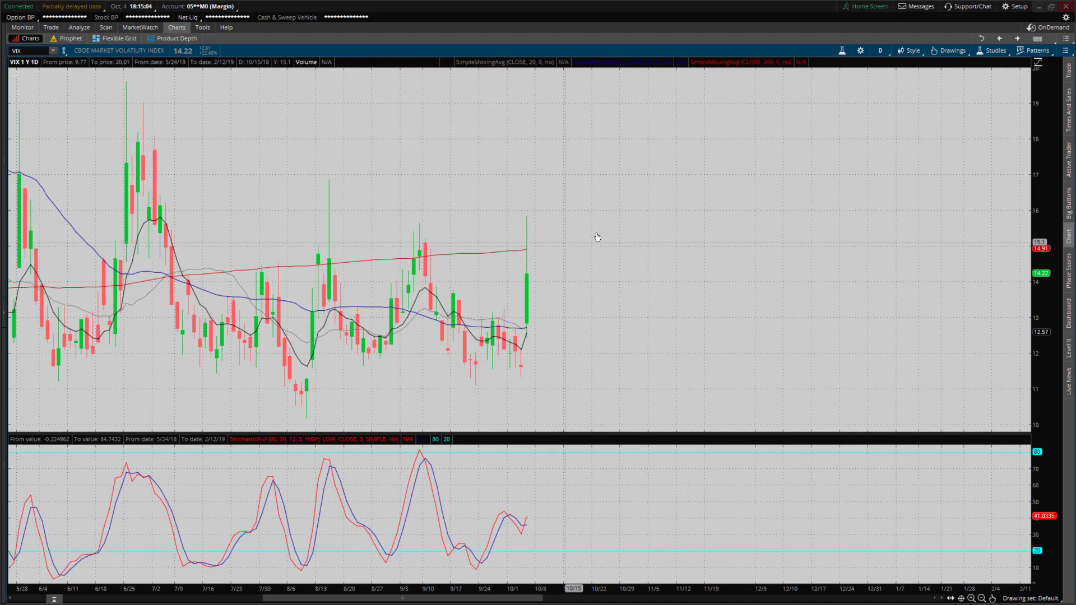
Restore the chart grid and maximize the SPX one-year daily chart cell
left_click(1065, 51)
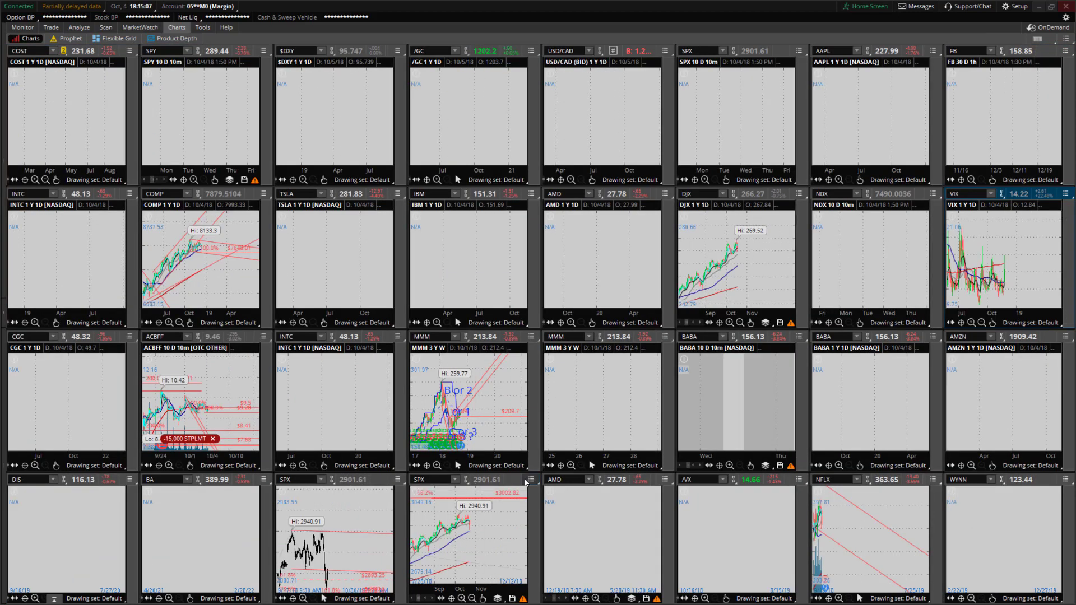
left_click(530, 480)
left_click(493, 463)
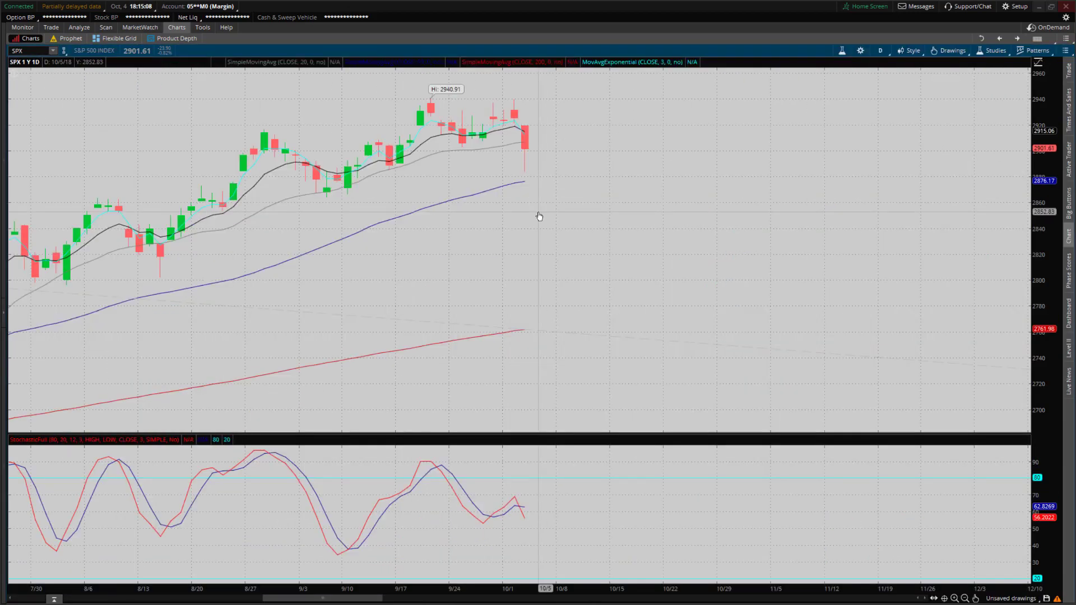